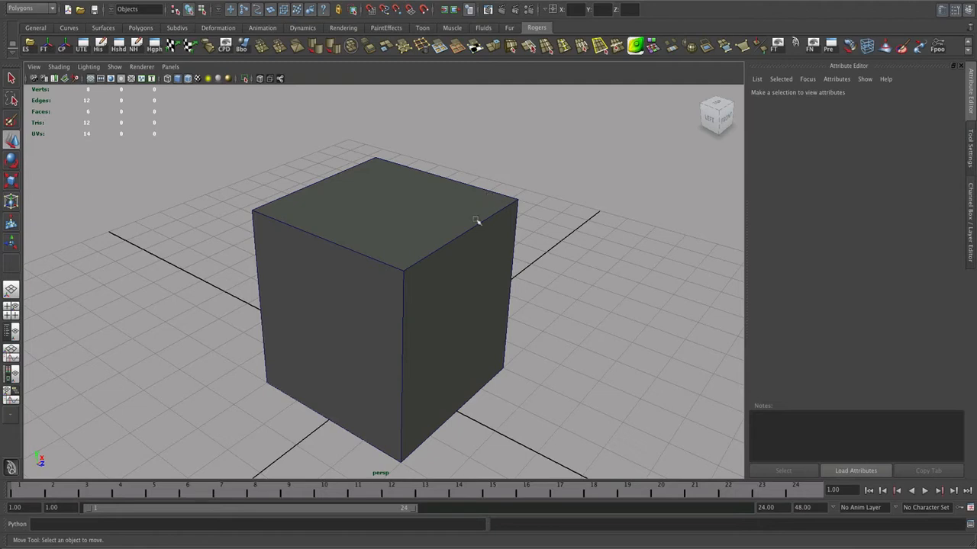
Select the cube and examine its base and pivot in wireframe display.
{"action": "left_click_drag", "start_coordinate": [471, 239], "coordinate": [432, 256], "text": "alt"}
{"action": "right_click_drag", "start_coordinate": [432, 257], "coordinate": [392, 260], "text": "alt"}
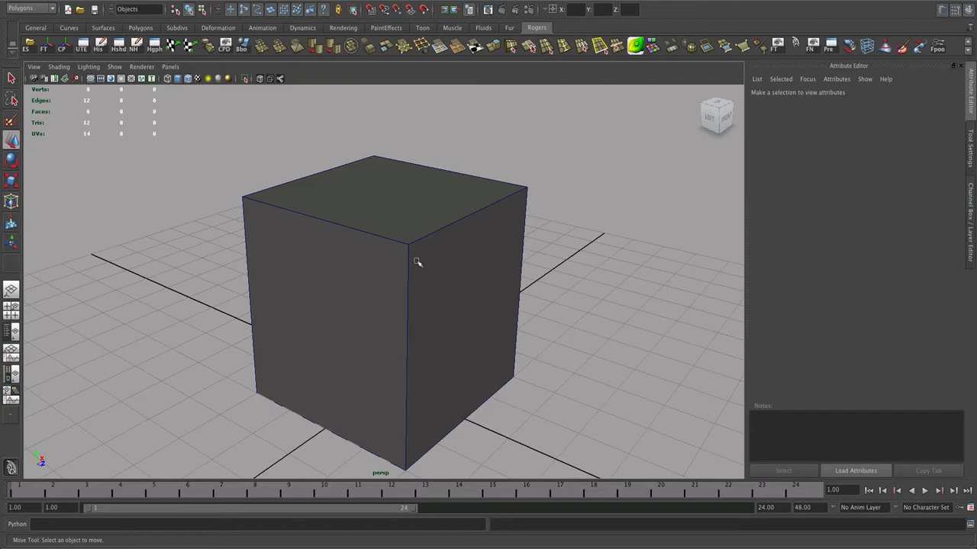
{"action": "mouse_move", "coordinate": [410, 264]}
{"action": "left_mouse_down", "text": "alt"}
{"action": "mouse_move", "coordinate": [420, 270]}
{"action": "mouse_move", "coordinate": [344, 287]}
{"action": "mouse_move", "coordinate": [465, 301]}
{"action": "mouse_move", "coordinate": [432, 317]}
{"action": "mouse_move", "coordinate": [409, 260]}
{"action": "left_mouse_up", "text": "alt"}
{"action": "left_click", "coordinate": [375, 296]}
{"action": "key", "text": "4"}
{"action": "right_click_drag", "start_coordinate": [409, 259], "coordinate": [432, 263], "text": "alt"}
{"action": "left_click_drag", "start_coordinate": [432, 263], "coordinate": [432, 288], "text": "alt"}
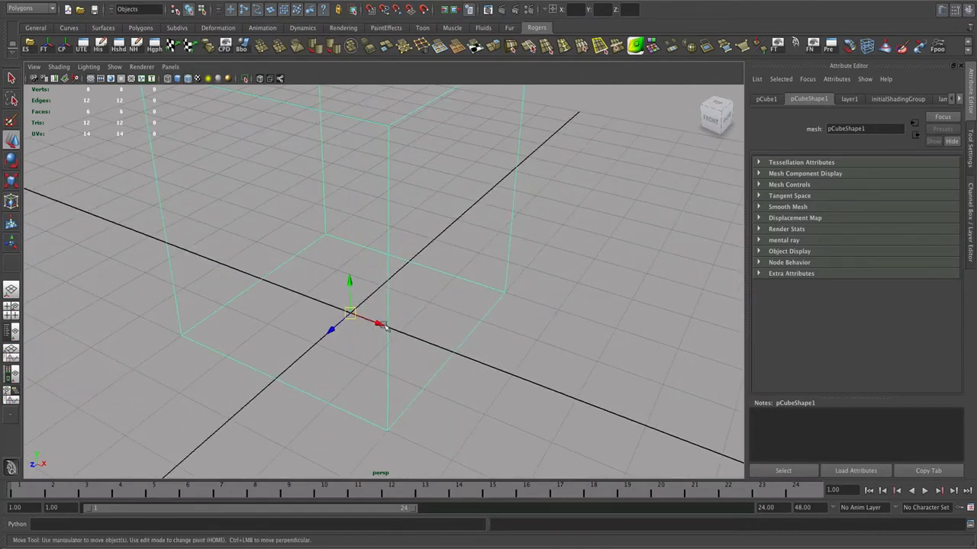
{"action": "left_click_drag", "start_coordinate": [349, 326], "coordinate": [412, 340], "text": "alt"}
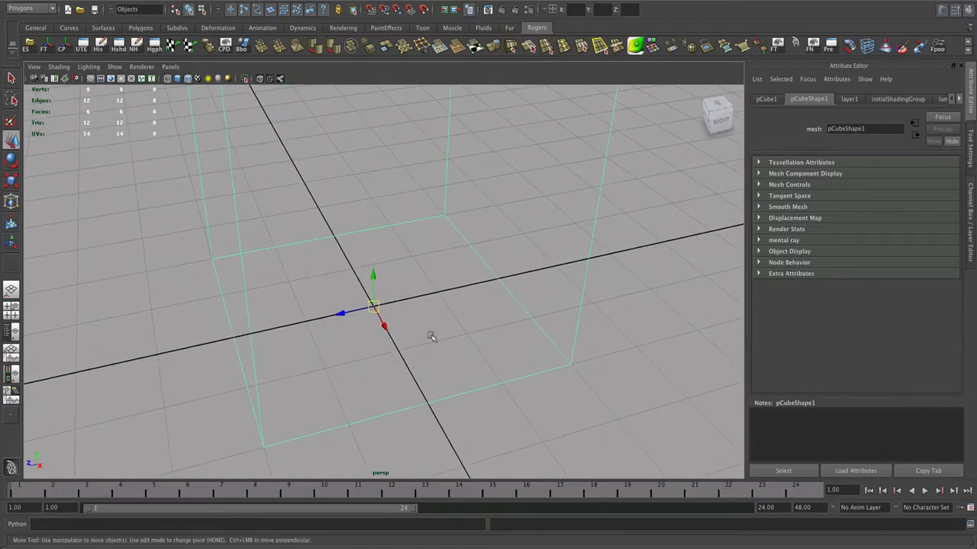
{"action": "left_click_drag", "start_coordinate": [429, 333], "coordinate": [405, 331], "text": "alt"}
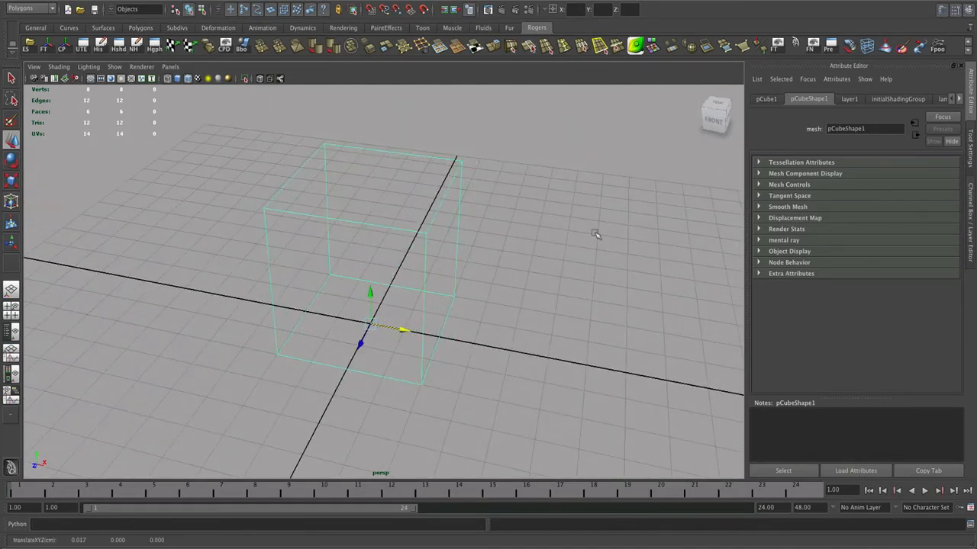
Undo the last small cube move and show the cube's transform values in the Channel Box.
{"action": "key", "text": "ctrl+z"}
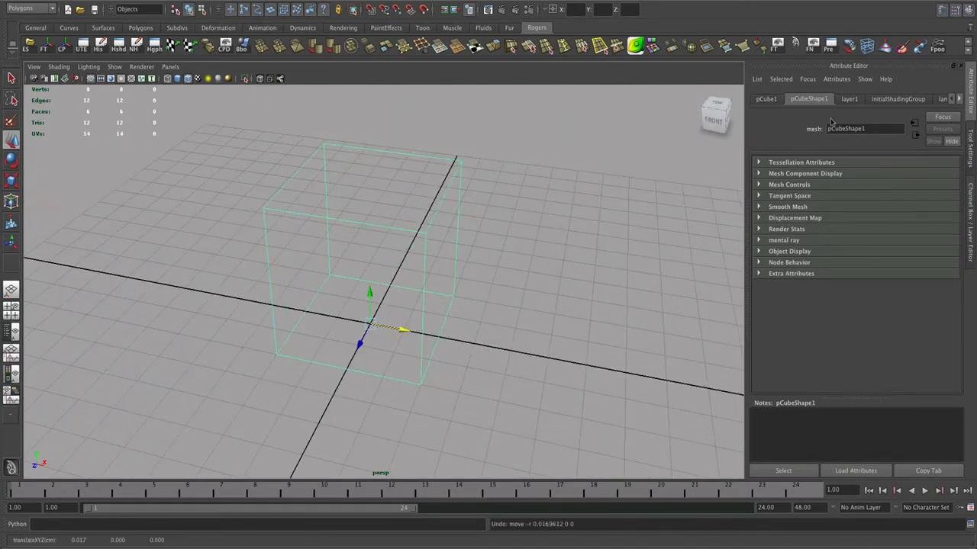
{"action": "left_click", "coordinate": [969, 13]}
{"action": "left_click", "coordinate": [969, 14]}
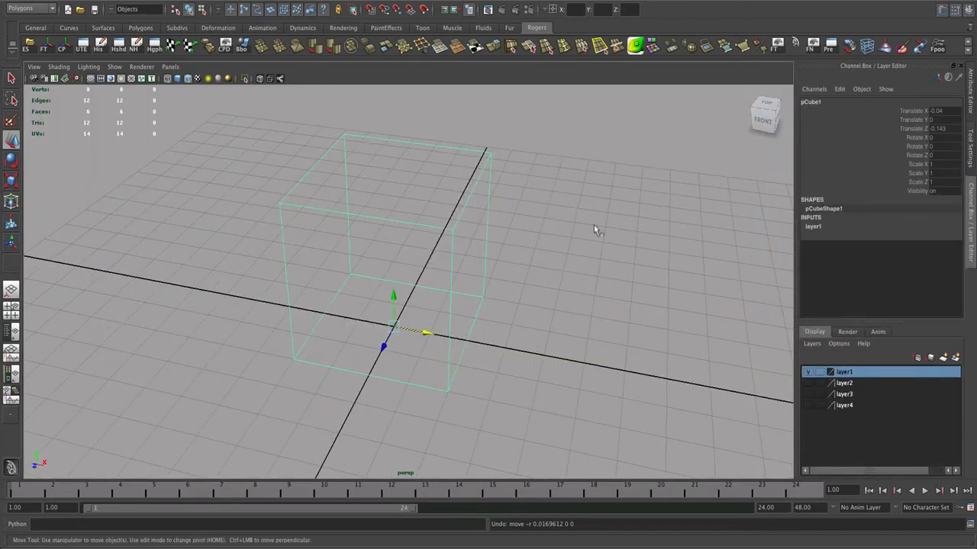
Freeze the cube's transformations and reselect the cube.
{"action": "left_click", "coordinate": [46, 43]}
{"action": "left_click", "coordinate": [519, 342]}
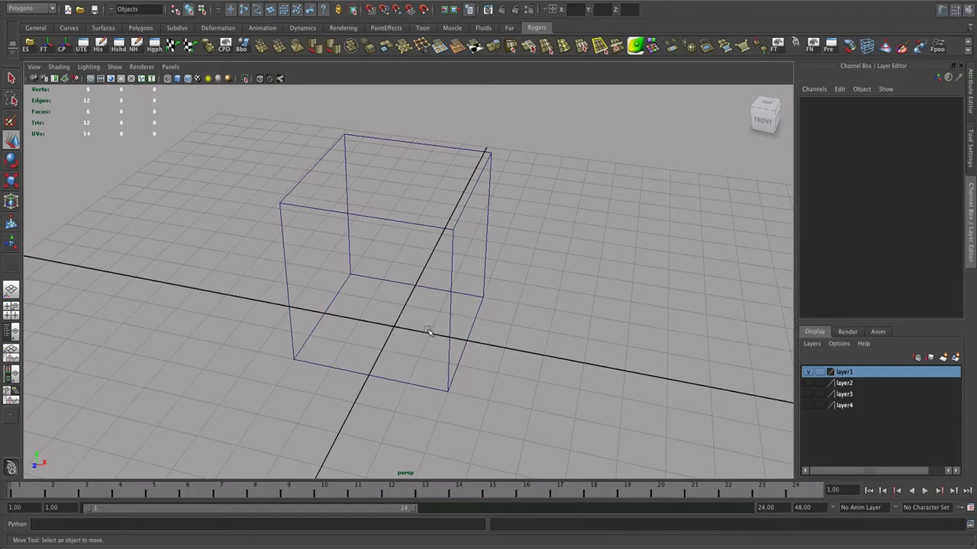
{"action": "left_click", "coordinate": [450, 338]}
{"action": "left_click", "coordinate": [445, 339]}
{"action": "left_click", "coordinate": [448, 340]}
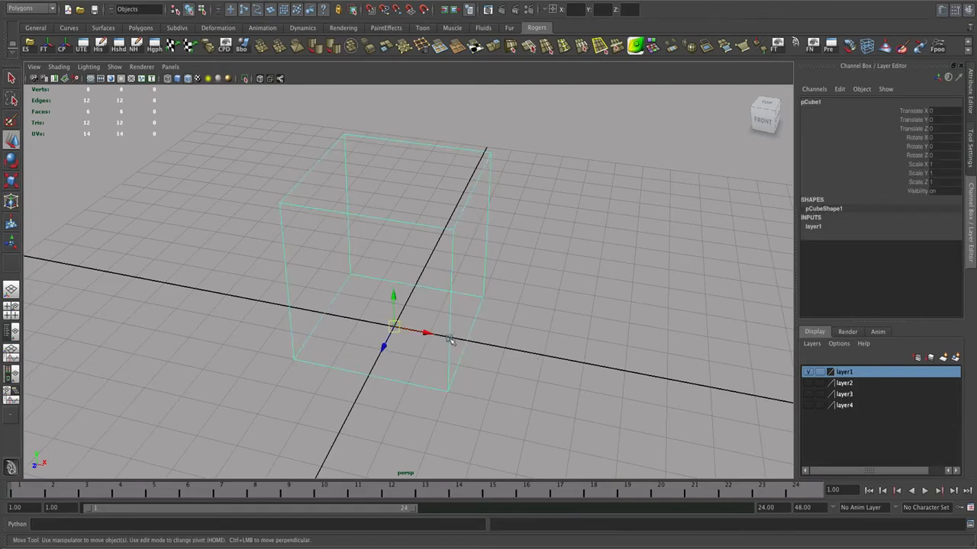
{"action": "left_click_drag", "start_coordinate": [435, 347], "coordinate": [425, 332], "text": "alt"}
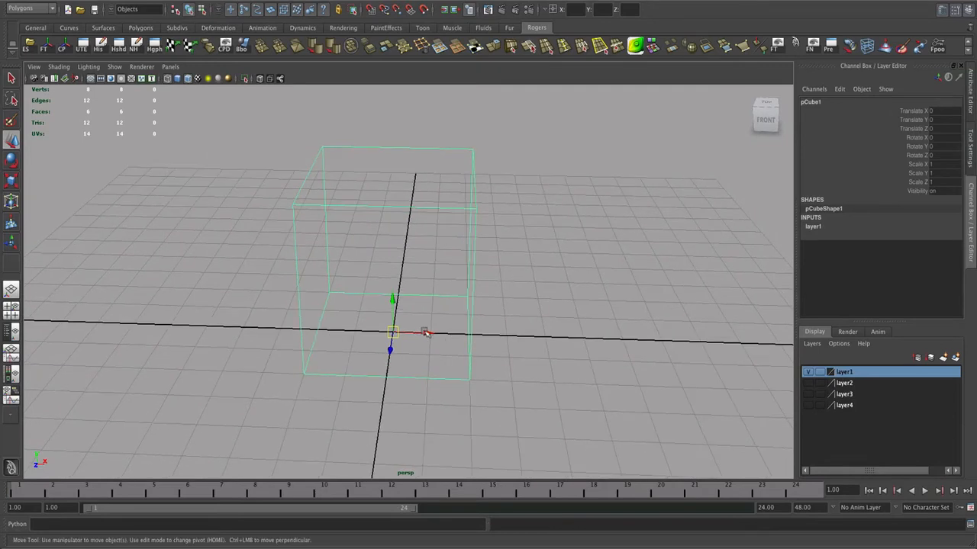
Move the cube off the origin to about X 0.068, Y 0.762 and Z 1.12.
{"action": "left_click_drag", "start_coordinate": [425, 333], "coordinate": [445, 334]}
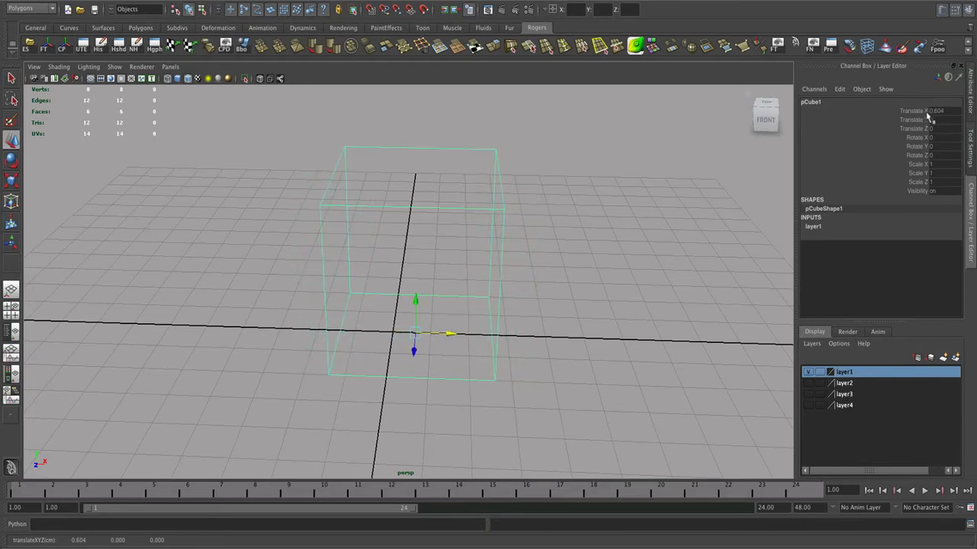
{"action": "left_click_drag", "start_coordinate": [450, 334], "coordinate": [386, 365]}
{"action": "left_click_drag", "start_coordinate": [392, 326], "coordinate": [391, 299]}
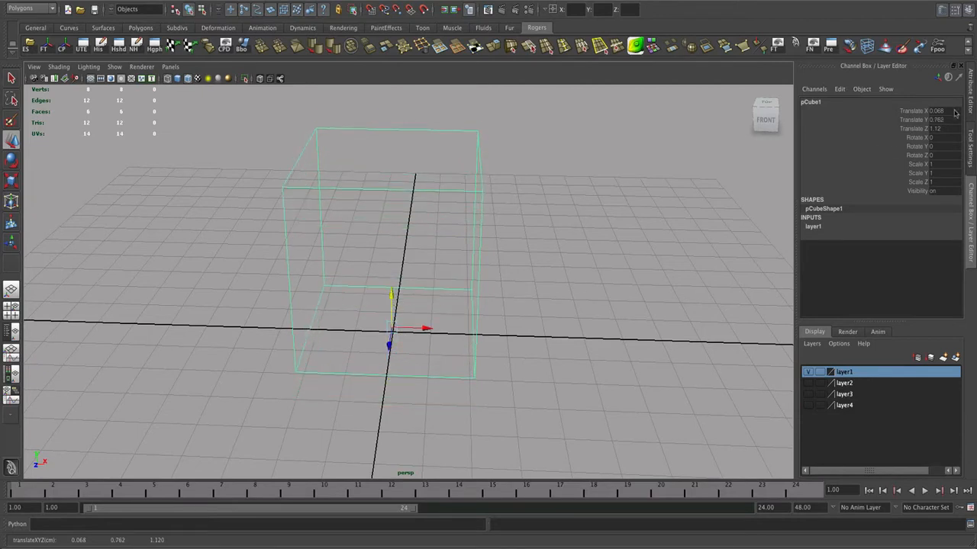
Set the cube's Translate X, Y and Z to 0 together.
{"action": "left_click_drag", "start_coordinate": [953, 114], "coordinate": [955, 129]}
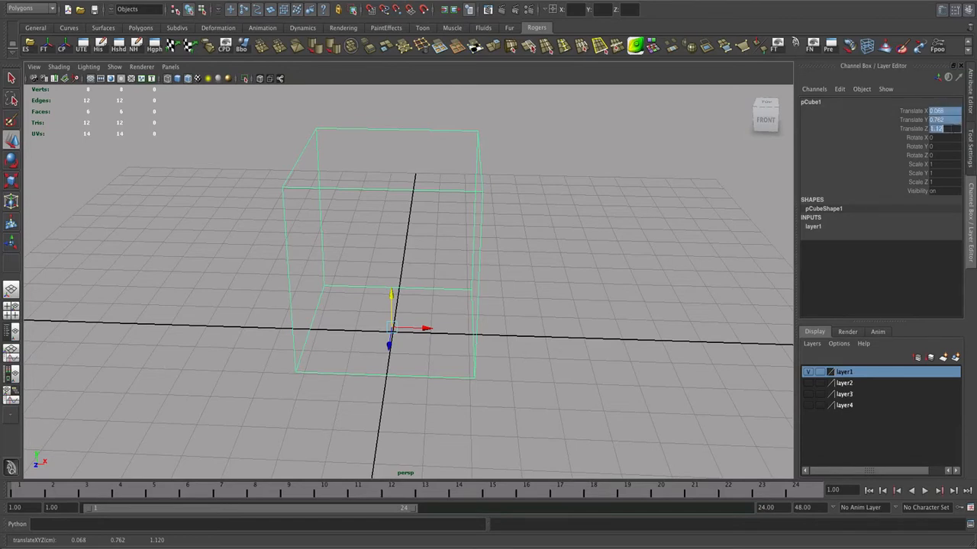
{"action": "type", "text": "0"}
{"action": "key", "text": "Return"}
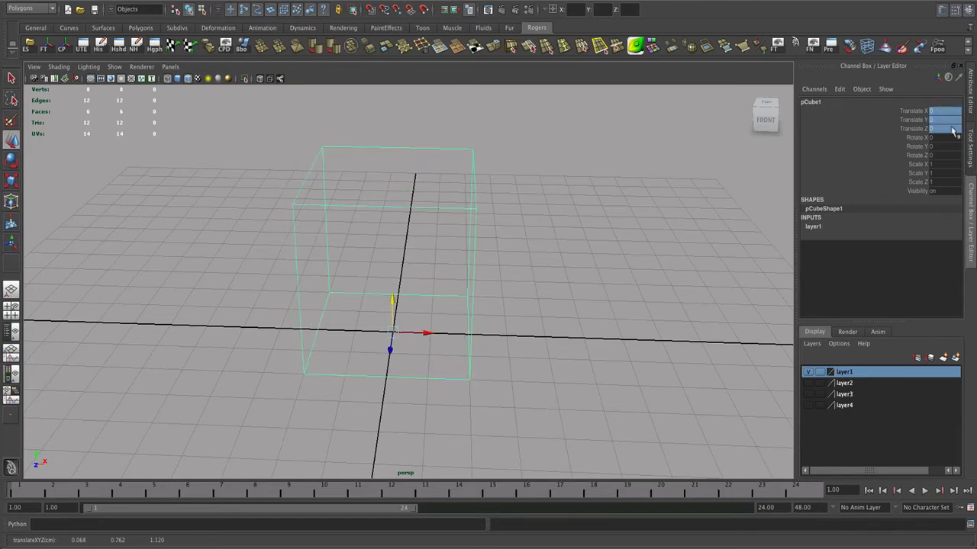
Display the cube in shaded mode and inspect it from several sides, undoing any accidental move.
{"action": "mouse_move", "coordinate": [575, 264]}
{"action": "left_mouse_down", "text": "alt"}
{"action": "mouse_move", "coordinate": [503, 261]}
{"action": "mouse_move", "coordinate": [558, 263]}
{"action": "left_mouse_up", "text": "alt"}
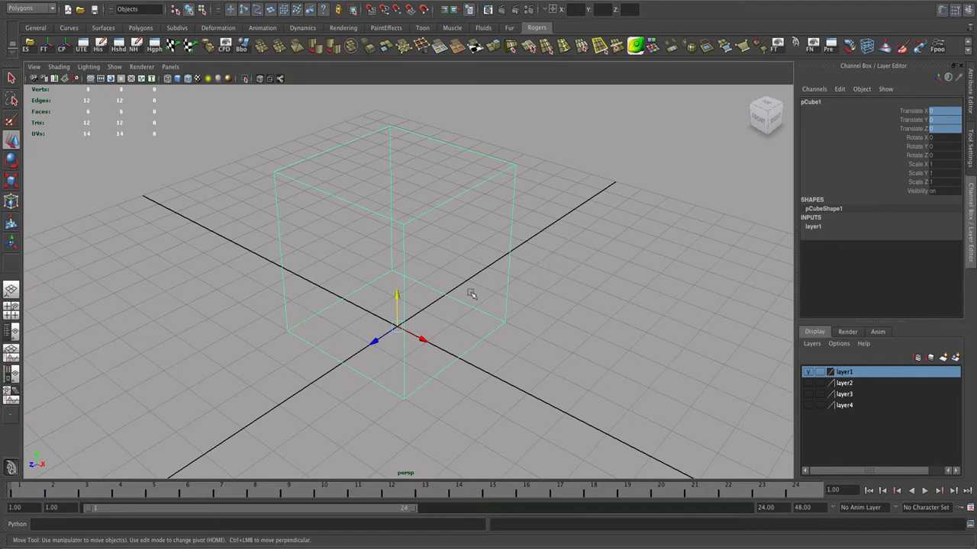
{"action": "left_click_drag", "start_coordinate": [471, 293], "coordinate": [460, 288], "text": "alt"}
{"action": "key", "text": "5"}
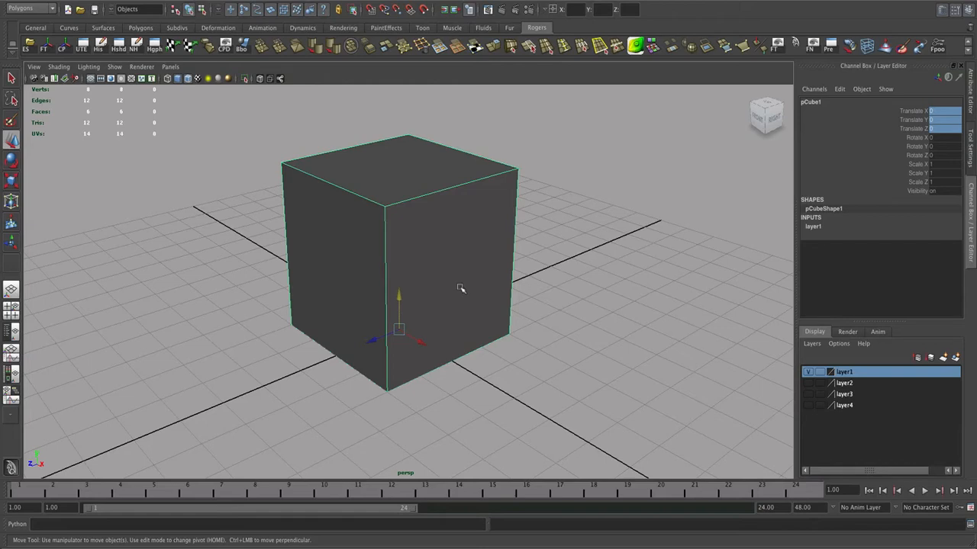
{"action": "right_click_drag", "start_coordinate": [460, 288], "coordinate": [440, 294], "text": "alt"}
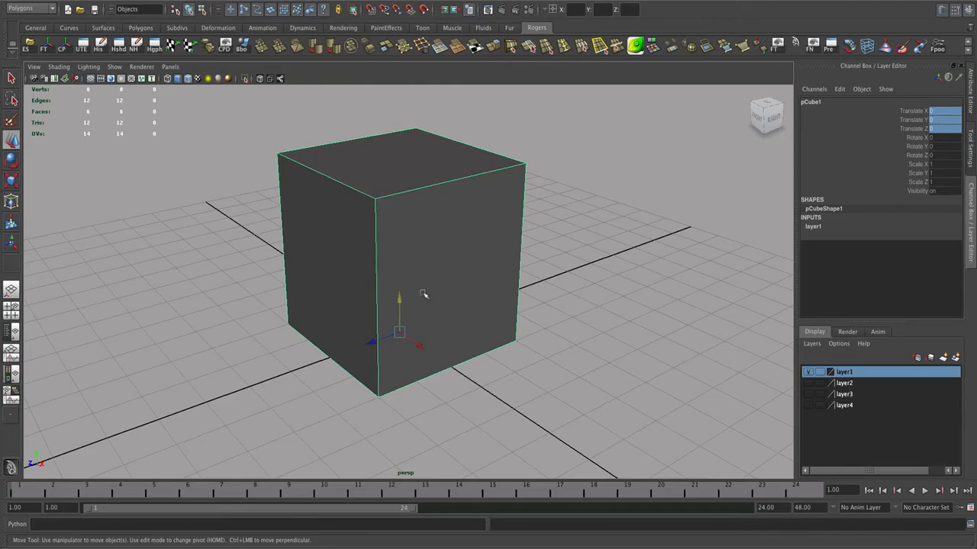
{"action": "mouse_move", "coordinate": [420, 294]}
{"action": "left_mouse_down", "text": "alt"}
{"action": "mouse_move", "coordinate": [414, 300]}
{"action": "mouse_move", "coordinate": [425, 297]}
{"action": "left_mouse_up", "text": "alt"}
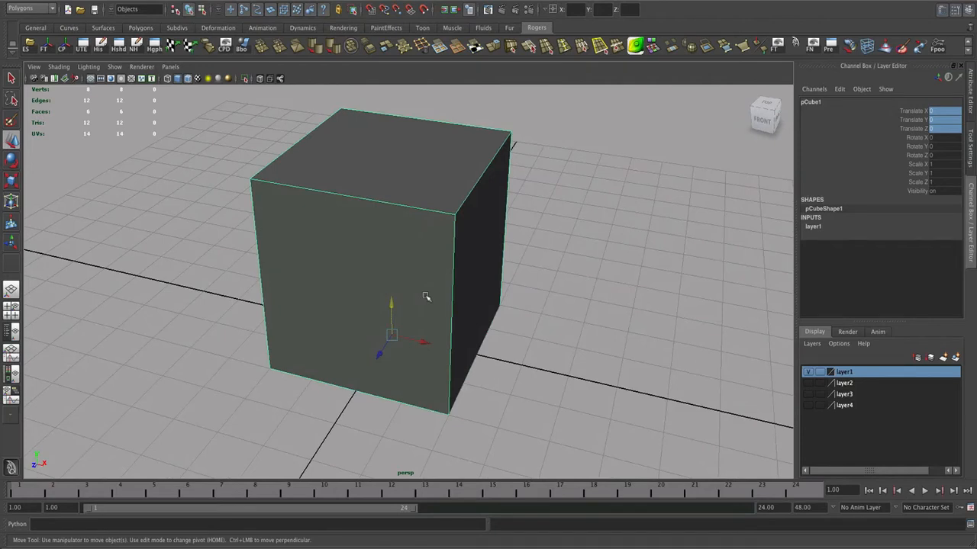
{"action": "mouse_move", "coordinate": [436, 295]}
{"action": "left_mouse_down", "text": "alt"}
{"action": "mouse_move", "coordinate": [428, 298]}
{"action": "mouse_move", "coordinate": [443, 292]}
{"action": "left_mouse_up", "text": "alt"}
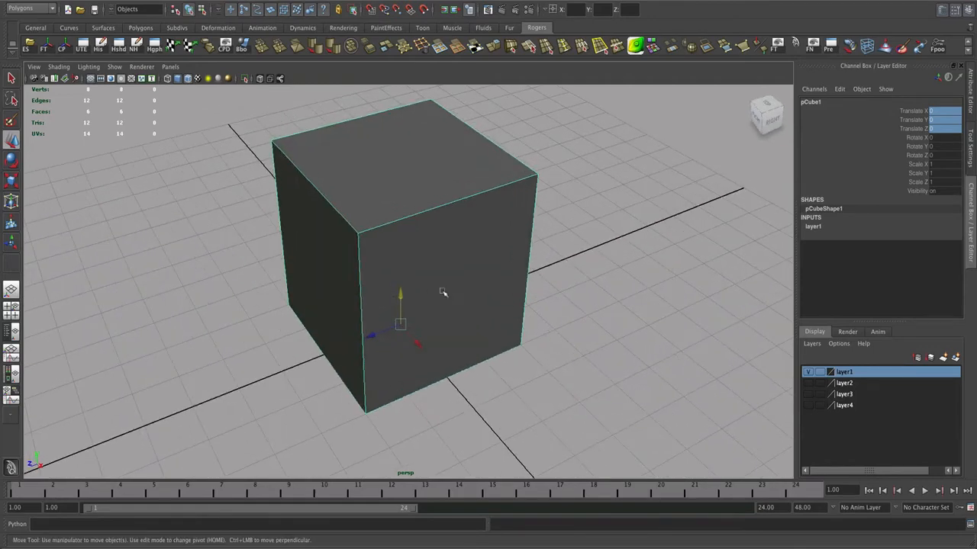
{"action": "middle_click_drag", "start_coordinate": [442, 292], "coordinate": [439, 302]}
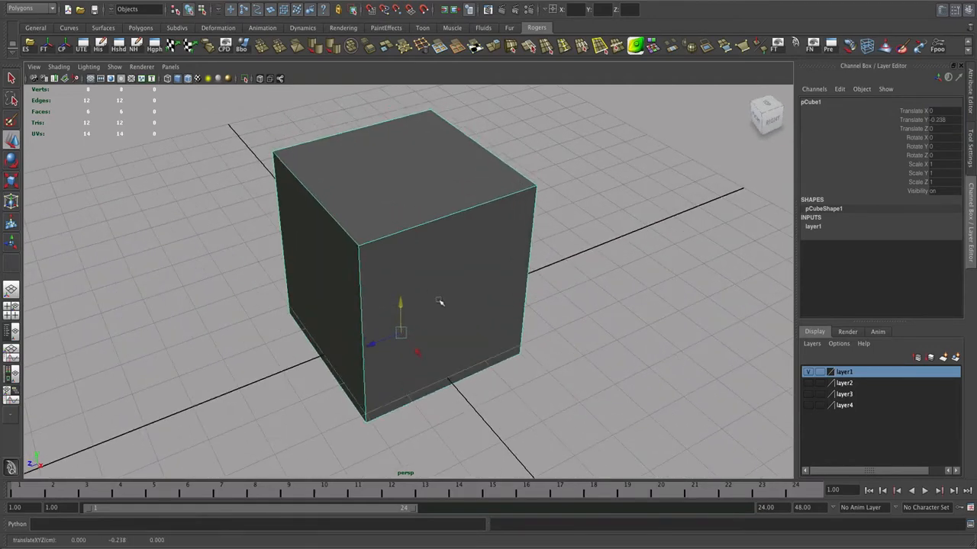
{"action": "key", "text": "ctrl+z"}
{"action": "left_click_drag", "start_coordinate": [419, 290], "coordinate": [171, 318], "text": "alt"}
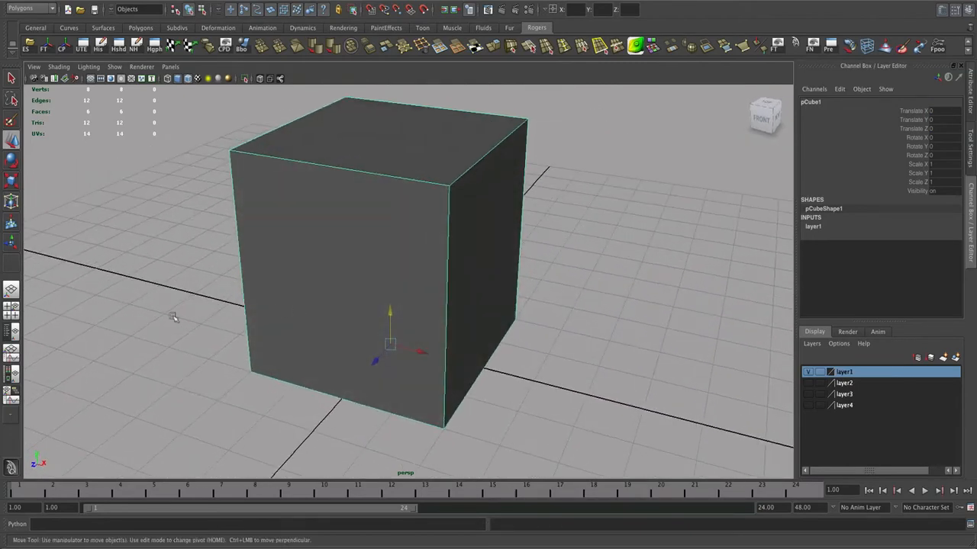
Switch to the Hypershade/Persp layout and arrange the blinn1 shading network in the work area.
{"action": "right_click", "coordinate": [12, 375]}
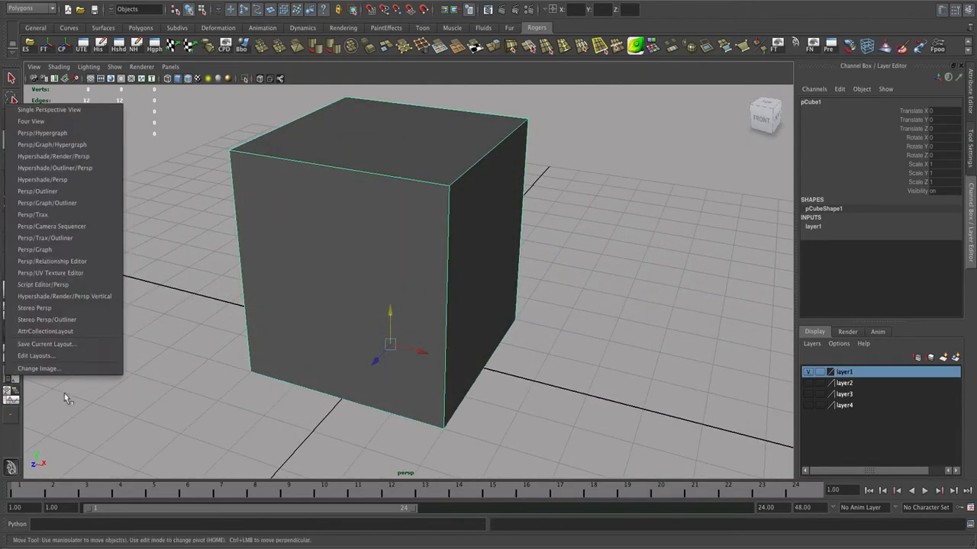
{"action": "left_click", "coordinate": [42, 180]}
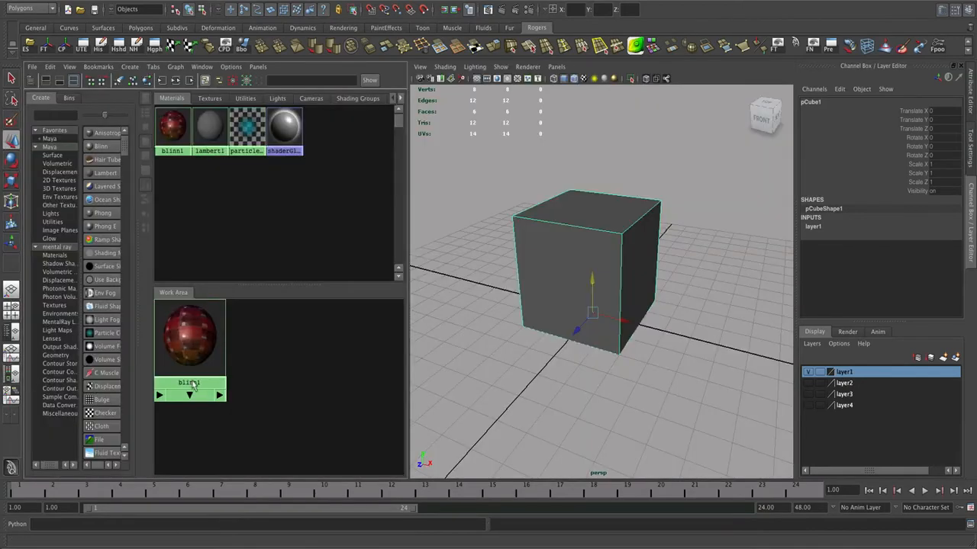
{"action": "middle_click_drag", "start_coordinate": [290, 383], "coordinate": [346, 387], "text": "alt"}
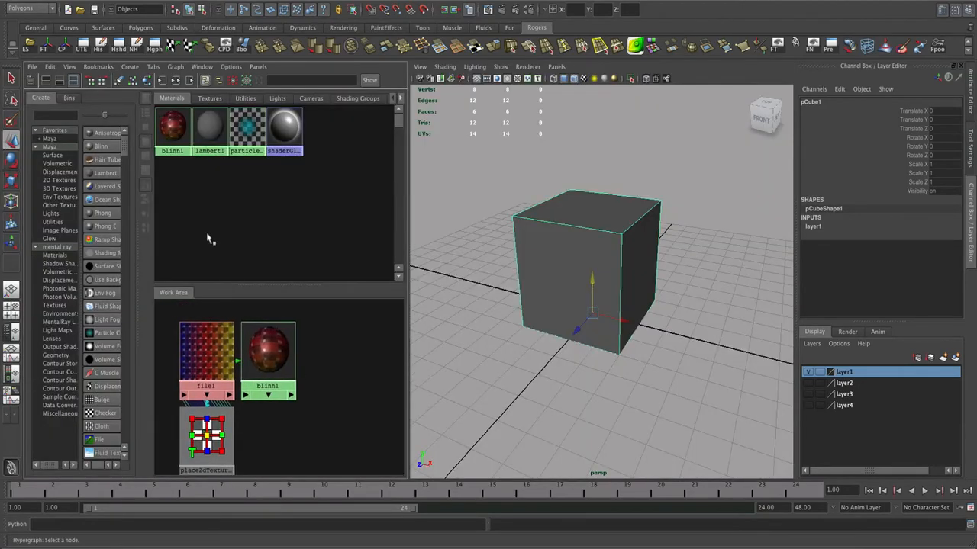
{"action": "left_click", "coordinate": [144, 84]}
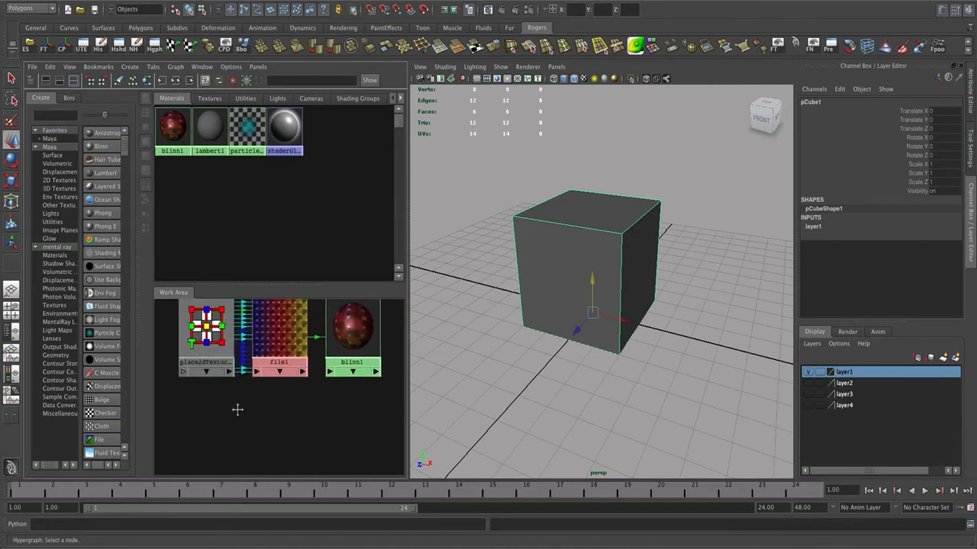
Assign the blinn1 material to the selected cube.
{"action": "left_click_drag", "start_coordinate": [506, 333], "coordinate": [465, 348], "text": "alt"}
{"action": "right_click_drag", "start_coordinate": [465, 347], "coordinate": [547, 298], "text": "alt"}
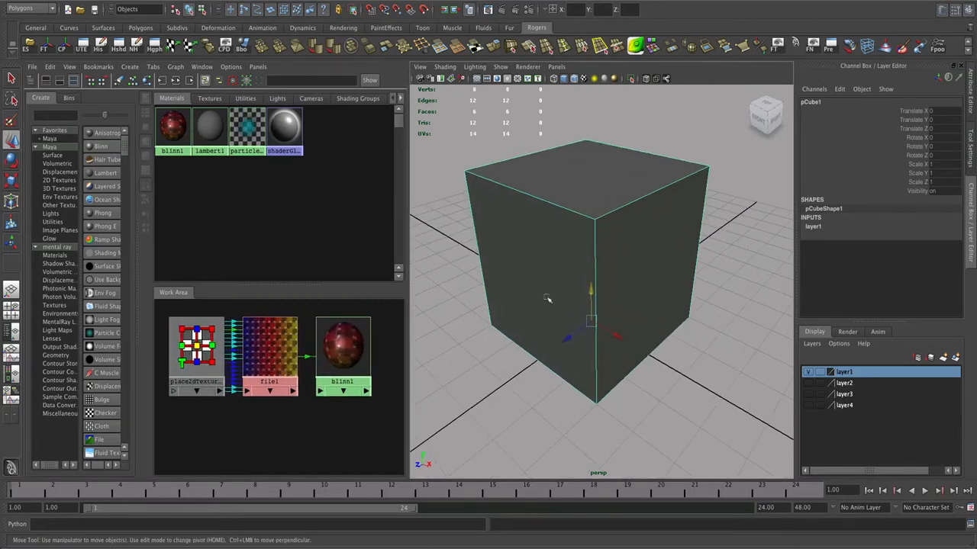
{"action": "middle_click_drag", "start_coordinate": [547, 298], "coordinate": [544, 324], "text": "alt"}
{"action": "left_click_drag", "start_coordinate": [544, 323], "coordinate": [536, 313], "text": "alt"}
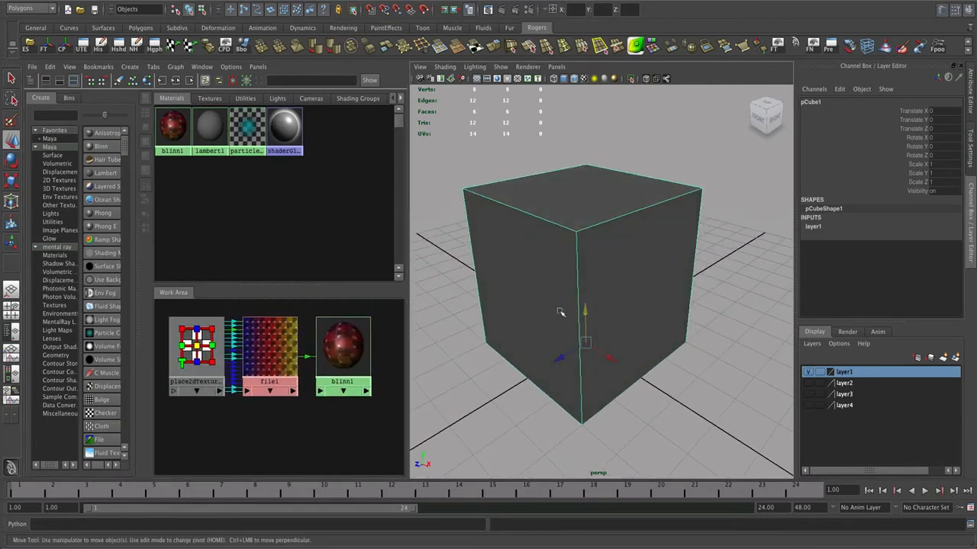
{"action": "right_click_drag", "start_coordinate": [343, 350], "coordinate": [341, 325]}
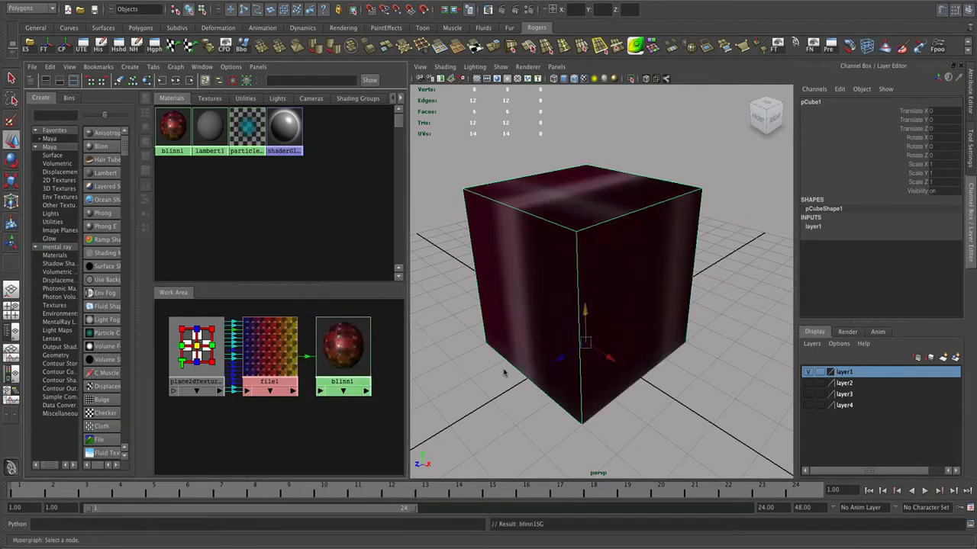
Compare the file1 texture in the shading network with its appearance on the cube's faces from several angles.
{"action": "right_click_drag", "start_coordinate": [505, 371], "coordinate": [521, 369], "text": "alt"}
{"action": "left_click_drag", "start_coordinate": [584, 331], "coordinate": [531, 326], "text": "alt"}
{"action": "right_click_drag", "start_coordinate": [531, 326], "coordinate": [575, 327], "text": "alt"}
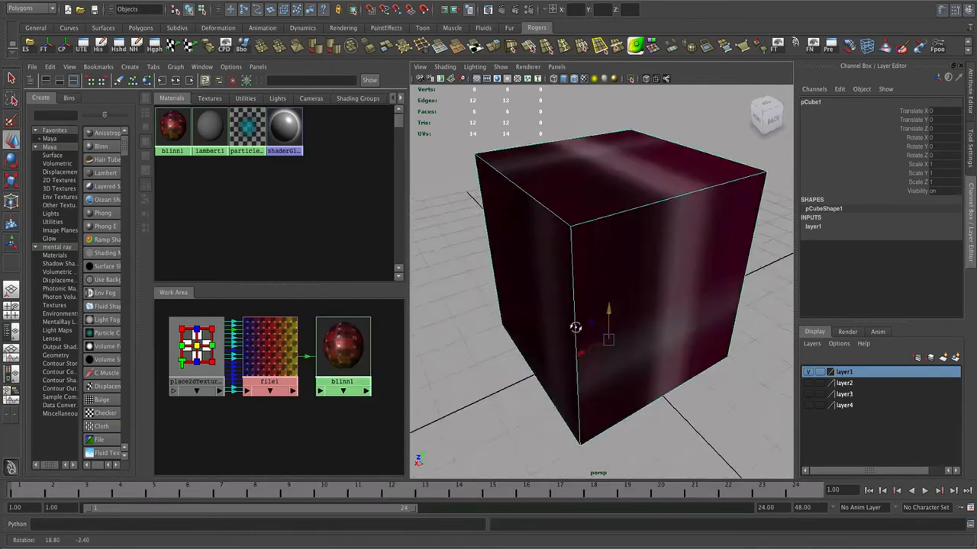
{"action": "left_click_drag", "start_coordinate": [575, 327], "coordinate": [562, 361], "text": "alt"}
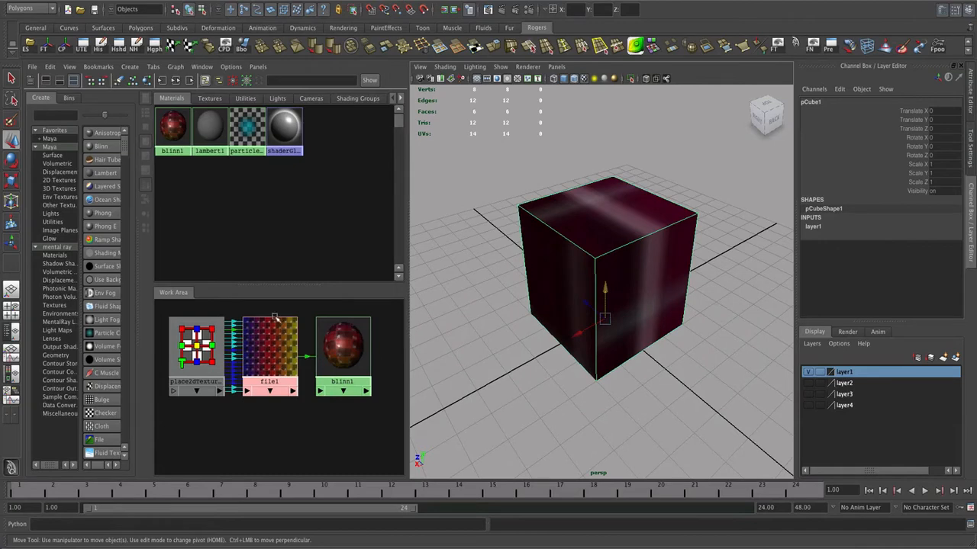
{"action": "scroll", "coordinate": [263, 367], "scroll_direction": "up", "scroll_amount": 4}
{"action": "scroll", "coordinate": [277, 383], "scroll_direction": "up", "scroll_amount": 4}
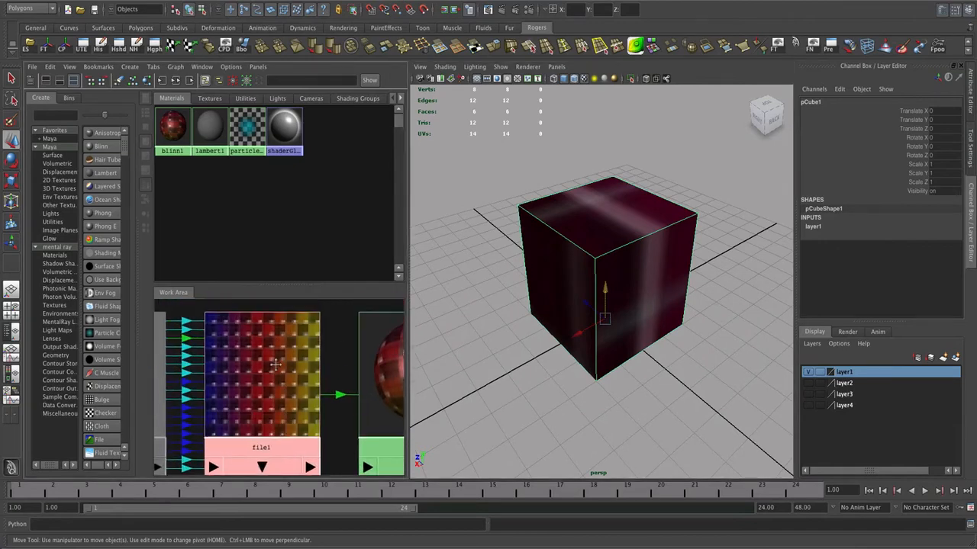
{"action": "scroll", "coordinate": [295, 360], "scroll_direction": "down", "scroll_amount": 4}
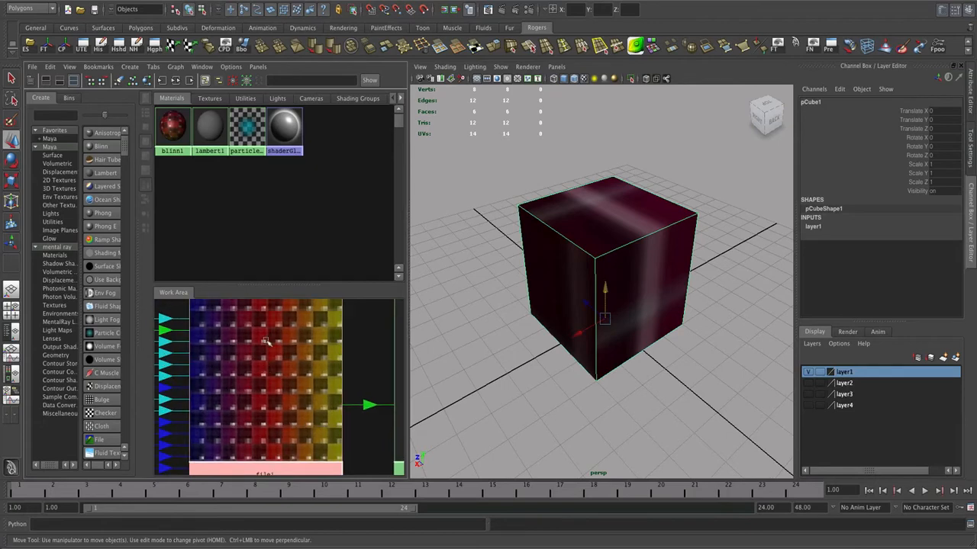
{"action": "left_click_drag", "start_coordinate": [258, 285], "coordinate": [258, 277]}
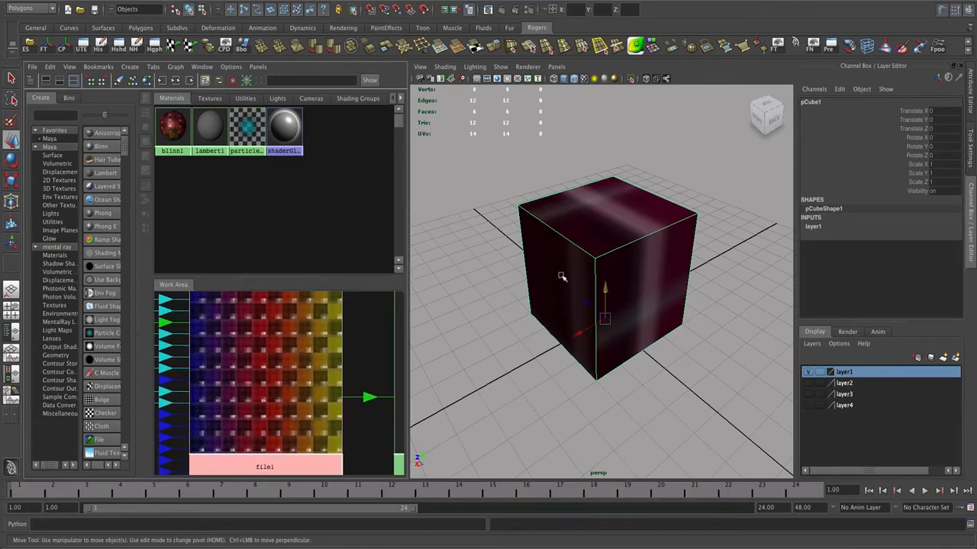
{"action": "left_click_drag", "start_coordinate": [563, 278], "coordinate": [538, 277], "text": "alt"}
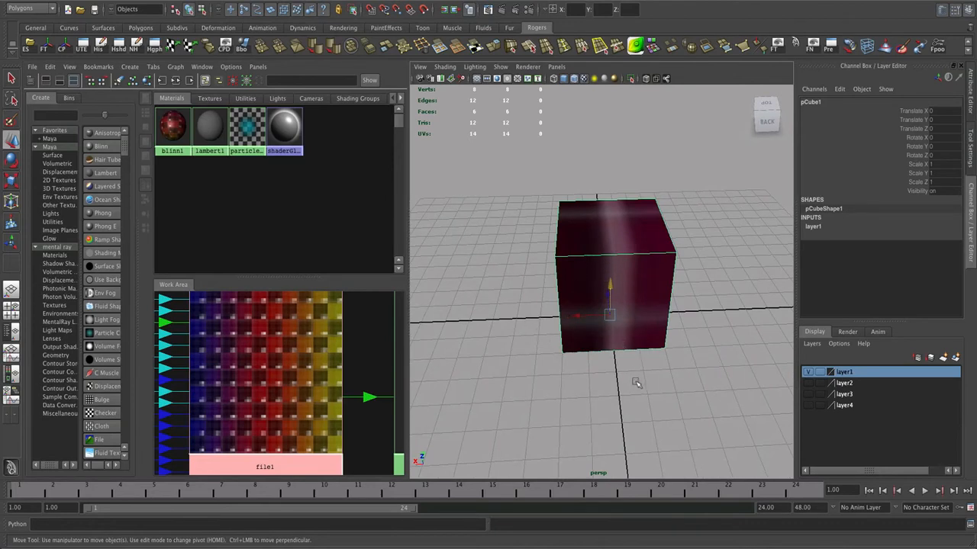
{"action": "middle_click_drag", "start_coordinate": [629, 325], "coordinate": [606, 370], "text": "alt"}
{"action": "left_click_drag", "start_coordinate": [560, 374], "coordinate": [595, 377], "text": "alt"}
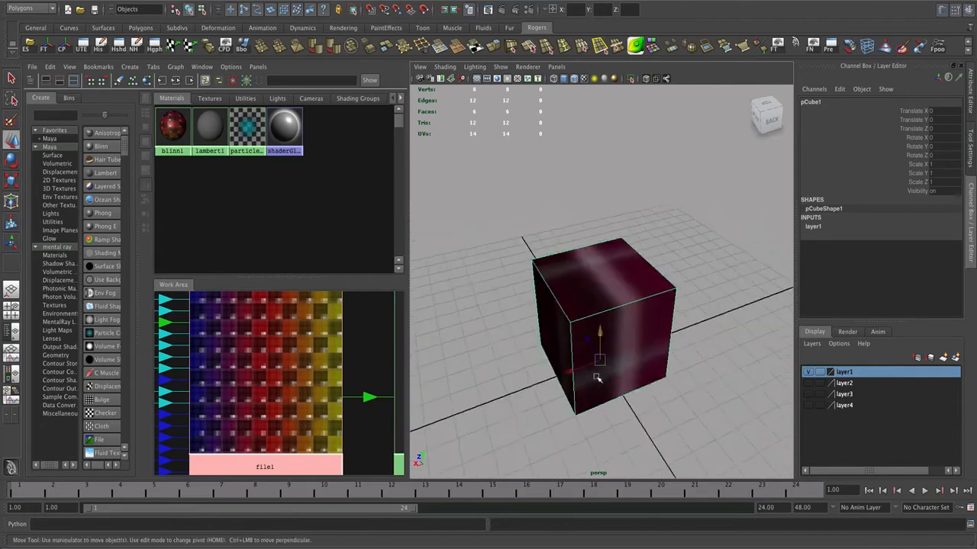
{"action": "right_click_drag", "start_coordinate": [565, 377], "coordinate": [593, 373], "text": "alt"}
{"action": "left_click_drag", "start_coordinate": [593, 374], "coordinate": [609, 369], "text": "alt"}
{"action": "right_click_drag", "start_coordinate": [609, 370], "coordinate": [586, 365], "text": "alt"}
{"action": "left_click_drag", "start_coordinate": [586, 364], "coordinate": [610, 366], "text": "alt"}
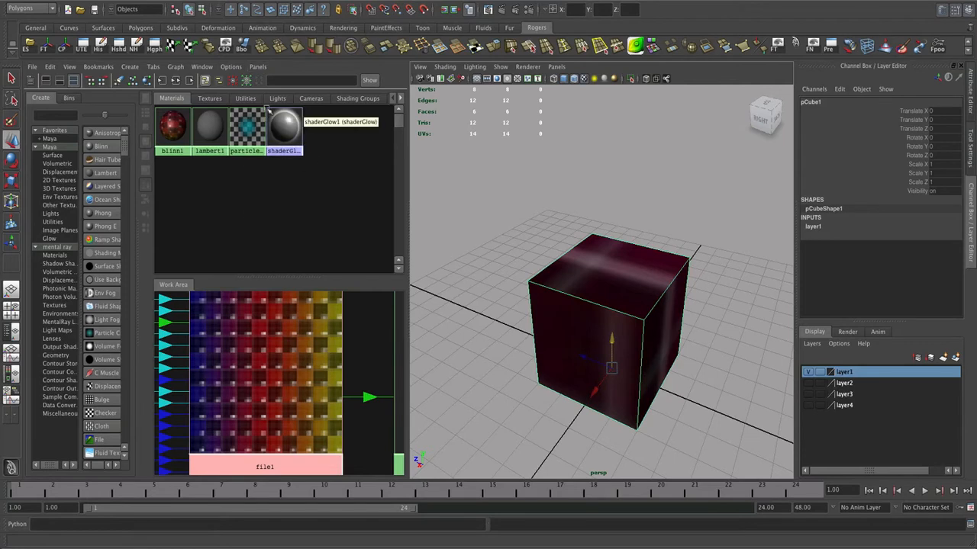
Replace the Hypershade panel with the UV Texture Editor and fit the whole texture in its view.
{"action": "left_click", "coordinate": [257, 67]}
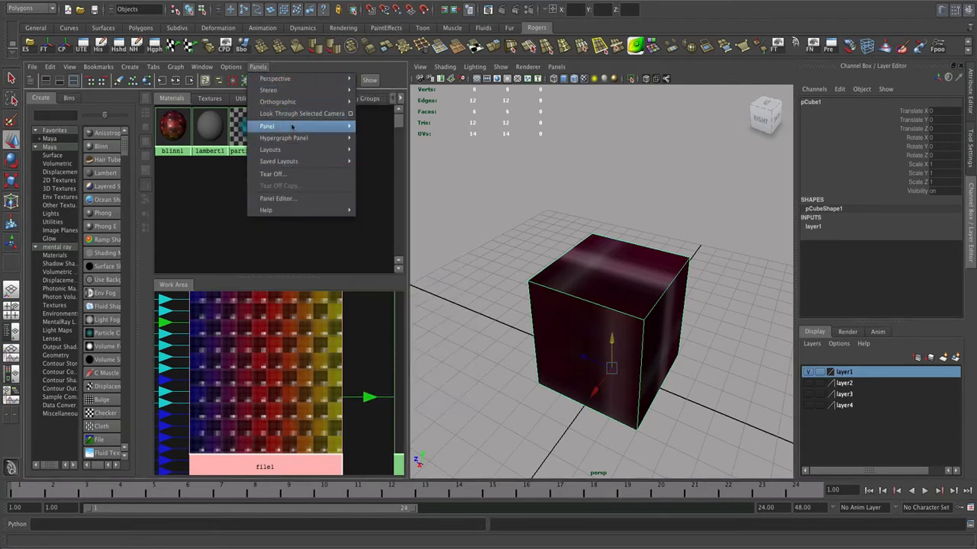
{"action": "mouse_move", "coordinate": [295, 128]}
{"action": "left_click", "coordinate": [406, 216]}
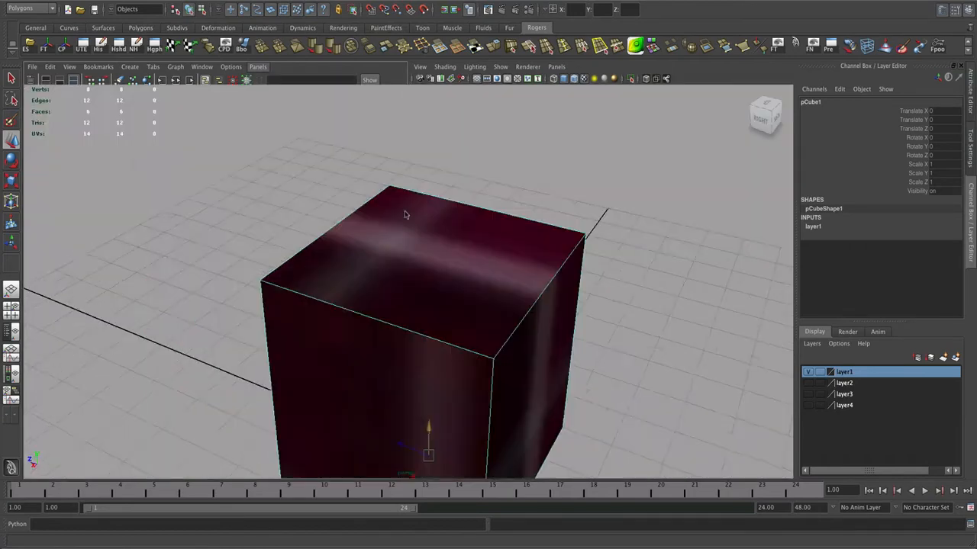
{"action": "right_click_drag", "start_coordinate": [294, 266], "coordinate": [425, 264], "text": "alt"}
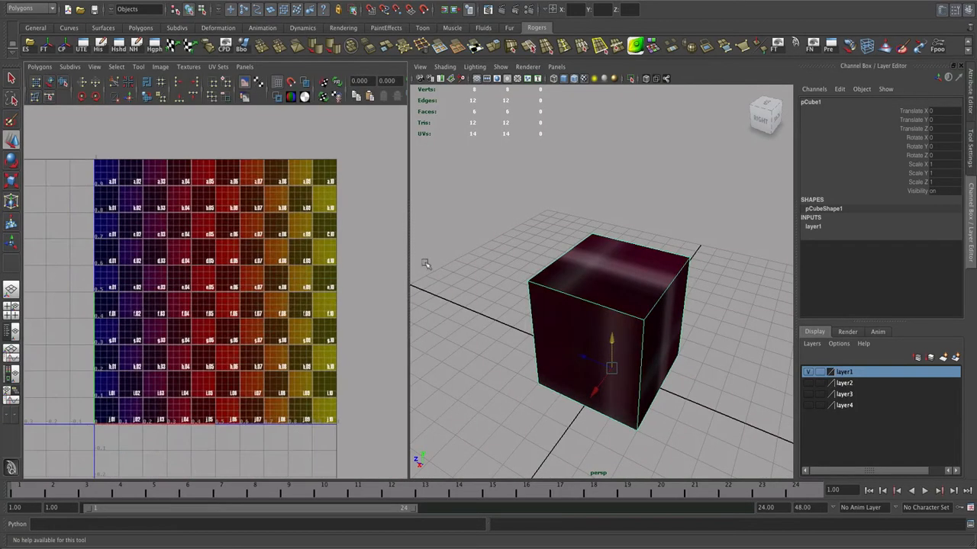
{"action": "middle_click_drag", "start_coordinate": [287, 257], "coordinate": [258, 264], "text": "alt"}
{"action": "right_click_drag", "start_coordinate": [260, 264], "coordinate": [316, 260], "text": "alt"}
{"action": "middle_click_drag", "start_coordinate": [250, 250], "coordinate": [283, 245], "text": "alt"}
{"action": "right_click_drag", "start_coordinate": [282, 244], "coordinate": [276, 252], "text": "alt"}
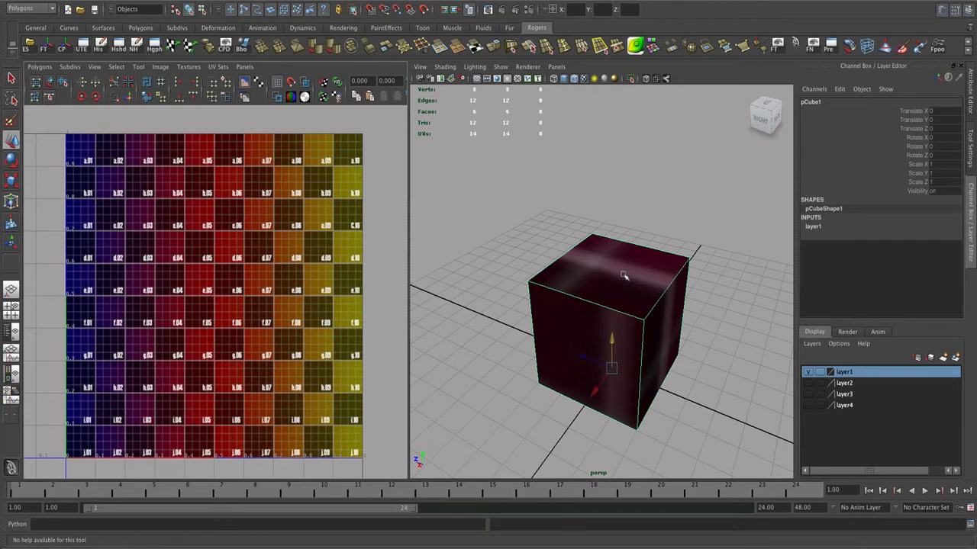
Switch the cube to face selection and select its top face.
{"action": "left_click_drag", "start_coordinate": [625, 272], "coordinate": [594, 252], "text": "alt"}
{"action": "right_click", "coordinate": [594, 252]}
{"action": "right_click_drag", "start_coordinate": [594, 256], "coordinate": [595, 277]}
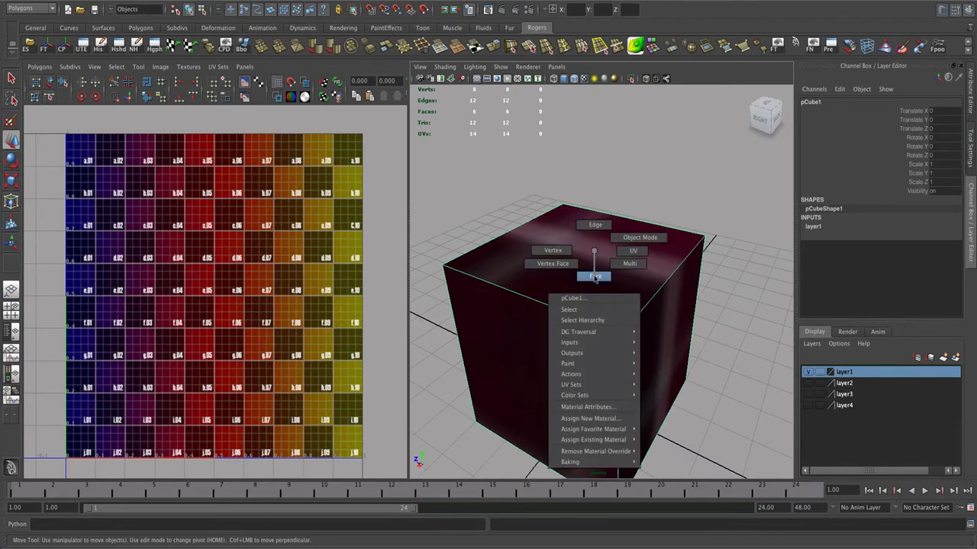
{"action": "right_click_drag", "start_coordinate": [595, 276], "coordinate": [566, 253]}
{"action": "left_click", "coordinate": [593, 260]}
{"action": "scroll", "coordinate": [595, 258], "scroll_direction": "down", "scroll_amount": 3}
{"action": "left_click_drag", "start_coordinate": [566, 254], "coordinate": [562, 264], "text": "alt"}
{"action": "right_click_drag", "start_coordinate": [562, 264], "coordinate": [630, 272], "text": "alt"}
{"action": "left_click_drag", "start_coordinate": [630, 273], "coordinate": [605, 269], "text": "alt"}
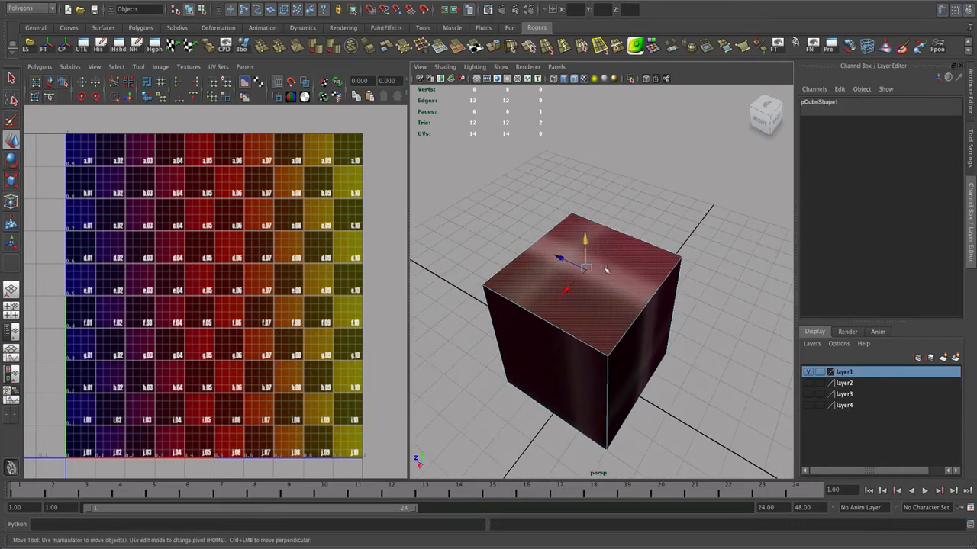
{"action": "right_click_drag", "start_coordinate": [606, 269], "coordinate": [610, 267], "text": "alt"}
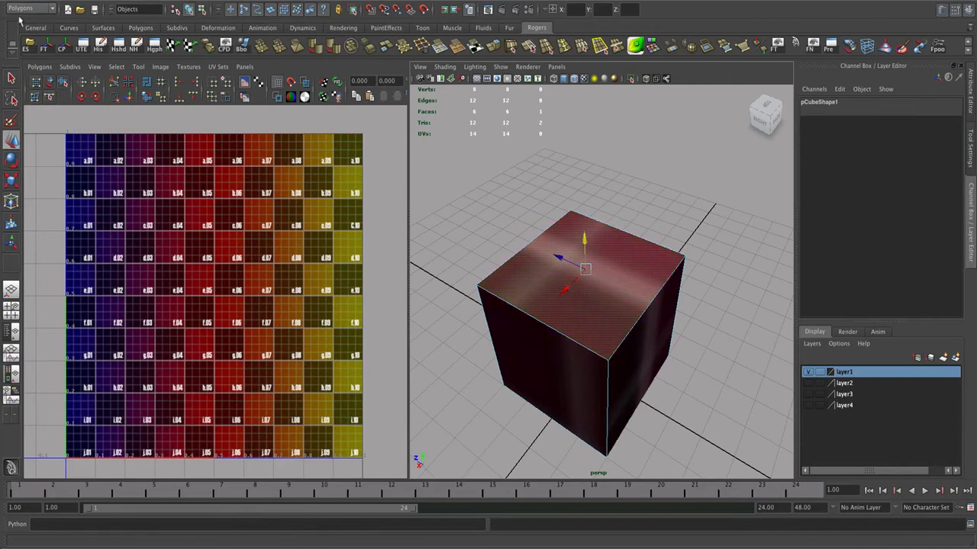
Open the Planar Mapping options and enlarge the window to show the UV Set section.
{"action": "left_click", "coordinate": [484, 0]}
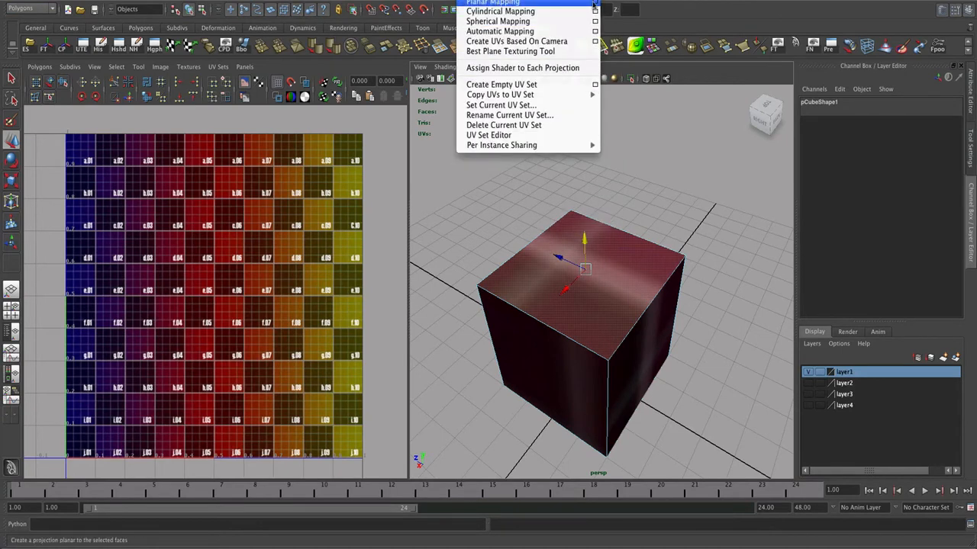
{"action": "left_click", "coordinate": [594, 3]}
{"action": "left_click_drag", "start_coordinate": [775, 65], "coordinate": [806, 19]}
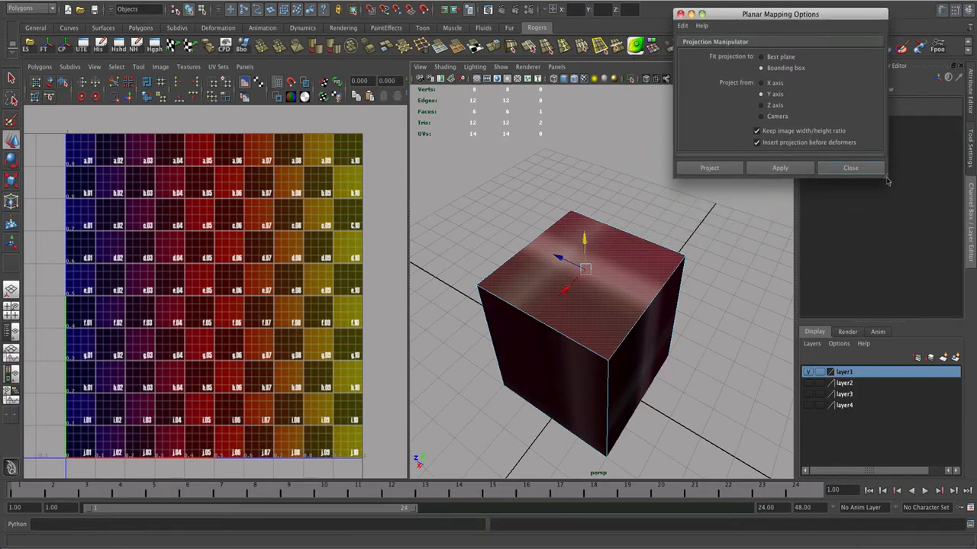
{"action": "left_click_drag", "start_coordinate": [887, 181], "coordinate": [914, 229]}
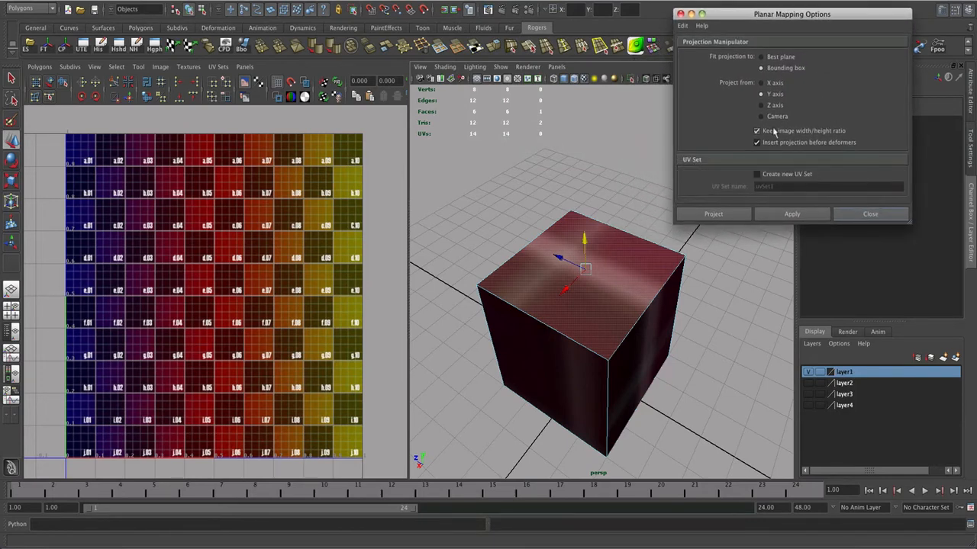
{"action": "left_click", "coordinate": [919, 242]}
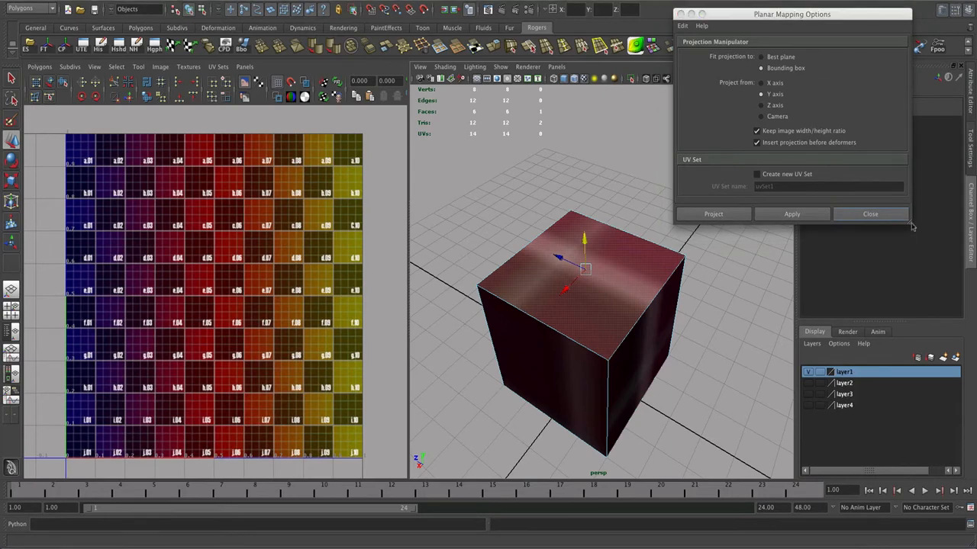
{"action": "left_click_drag", "start_coordinate": [913, 226], "coordinate": [920, 235]}
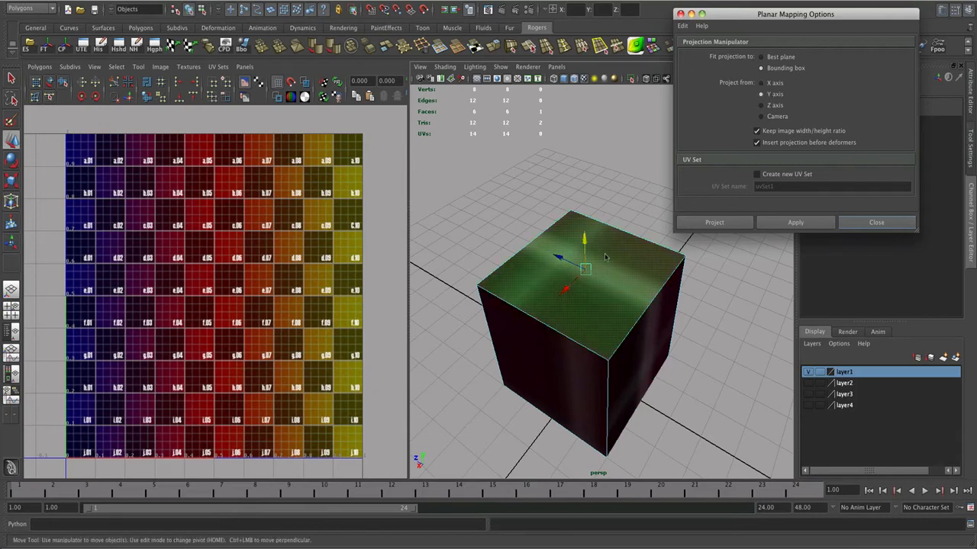
Reset the Planar Mapping settings, enable Keep image width/height ratio and set the projection to come from the Y axis.
{"action": "left_click_drag", "start_coordinate": [605, 256], "coordinate": [602, 246], "text": "alt"}
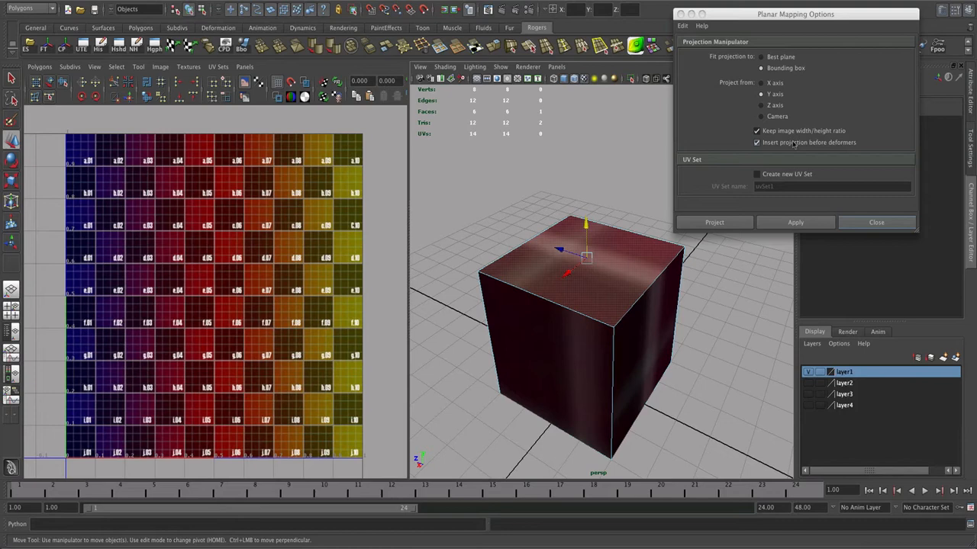
{"action": "left_click", "coordinate": [682, 26]}
{"action": "left_click", "coordinate": [701, 51]}
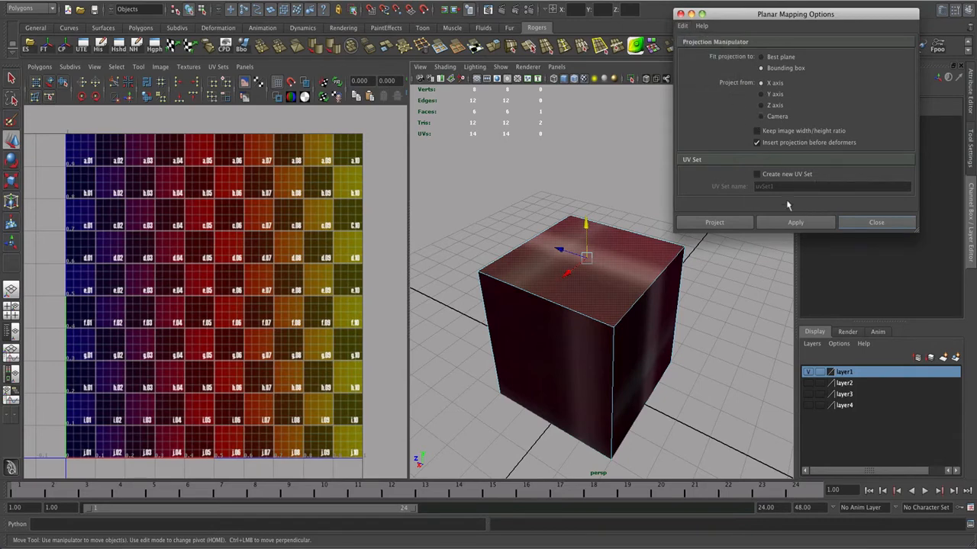
{"action": "left_click", "coordinate": [758, 132]}
{"action": "left_click_drag", "start_coordinate": [600, 295], "coordinate": [379, 291], "text": "alt"}
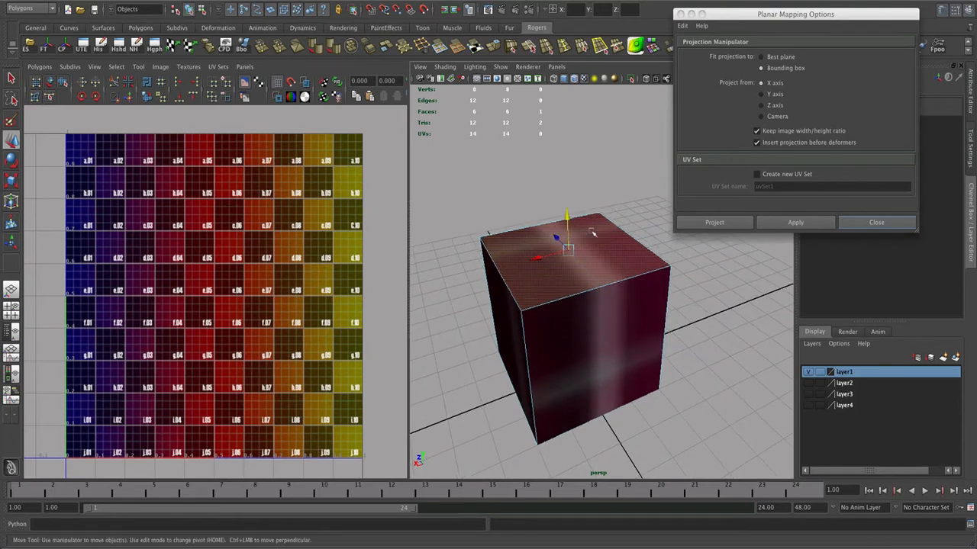
{"action": "left_click_drag", "start_coordinate": [595, 230], "coordinate": [609, 222], "text": "alt"}
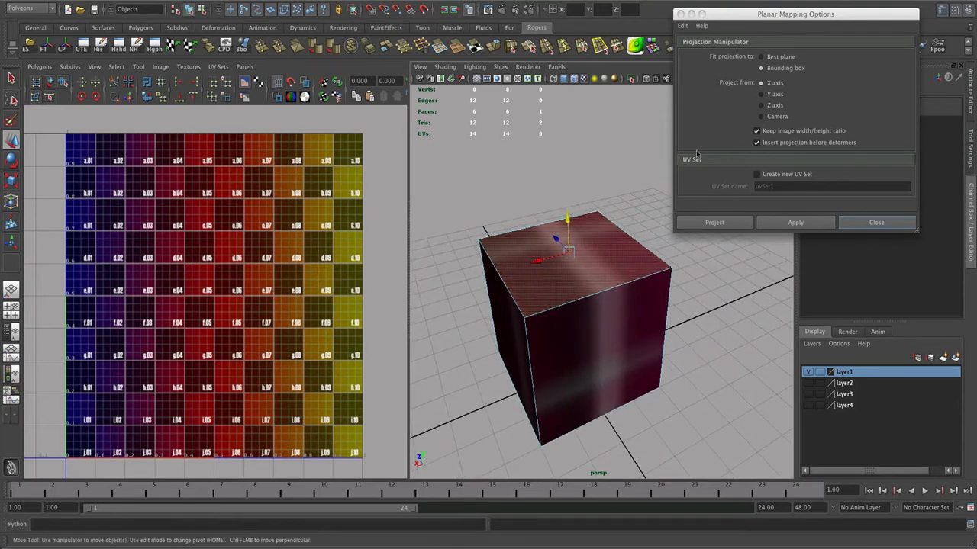
{"action": "left_click", "coordinate": [761, 93]}
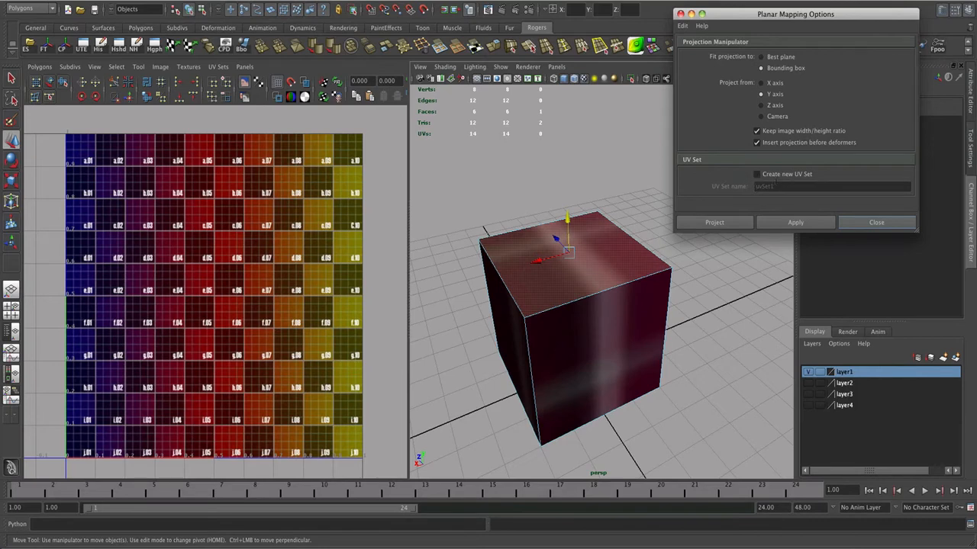
Apply the Y-axis planar mapping to the cube's top face.
{"action": "mouse_move", "coordinate": [557, 268]}
{"action": "left_mouse_down", "text": "alt"}
{"action": "mouse_move", "coordinate": [574, 258]}
{"action": "mouse_move", "coordinate": [563, 257]}
{"action": "left_mouse_up", "text": "alt"}
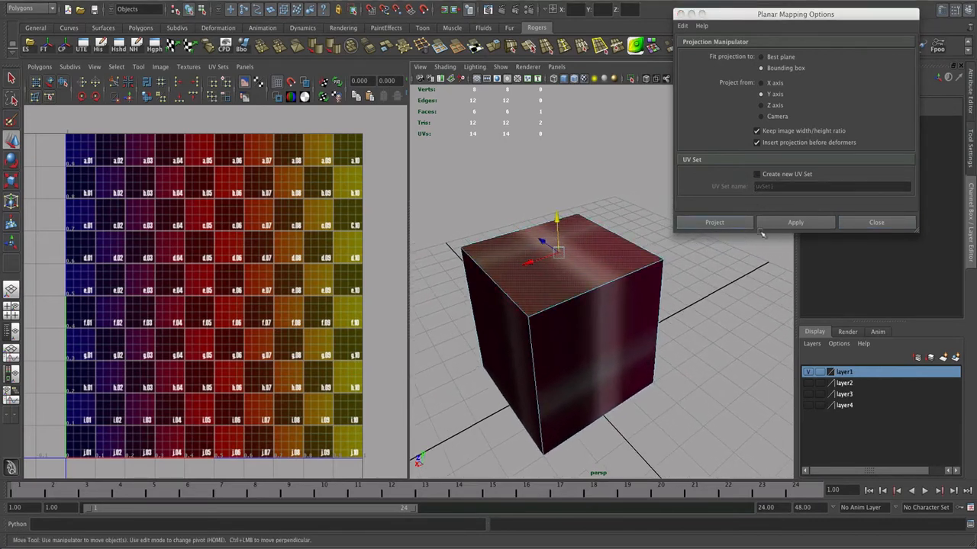
{"action": "left_click_drag", "start_coordinate": [638, 267], "coordinate": [632, 288], "text": "alt"}
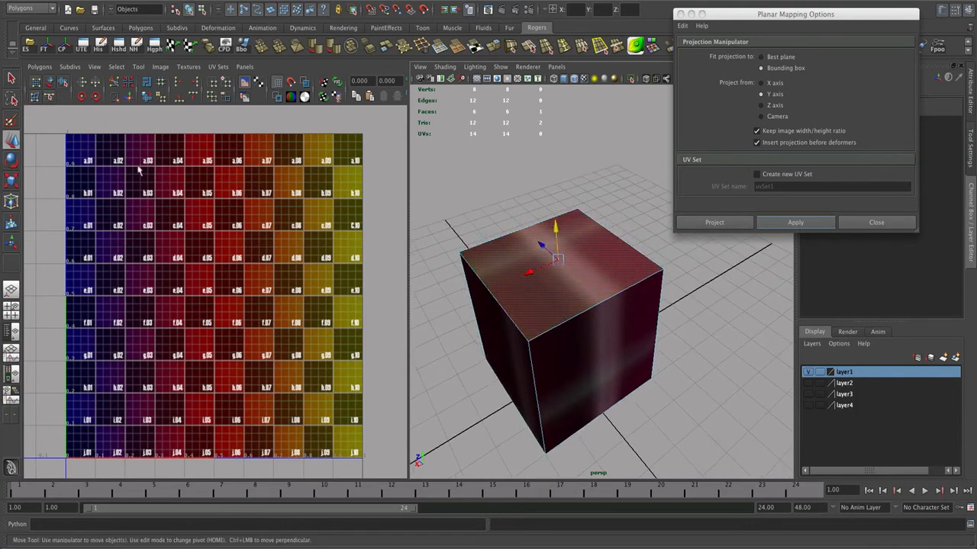
{"action": "left_click", "coordinate": [795, 222]}
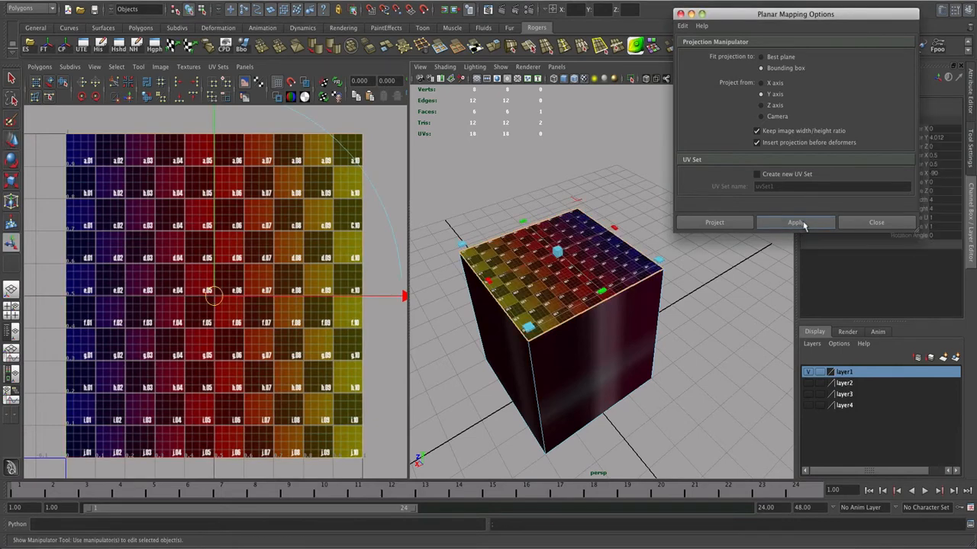
Inspect the projected texture on the top face and frame the projected UVs in the UV Texture Editor.
{"action": "left_click_drag", "start_coordinate": [602, 250], "coordinate": [574, 246], "text": "alt"}
{"action": "right_click_drag", "start_coordinate": [574, 245], "coordinate": [604, 239], "text": "alt"}
{"action": "left_click_drag", "start_coordinate": [604, 239], "coordinate": [589, 211], "text": "alt"}
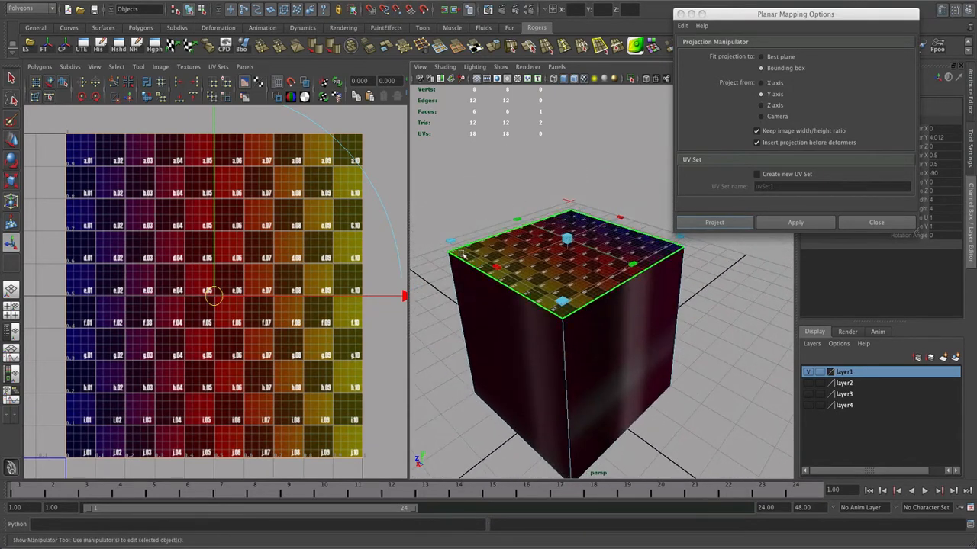
{"action": "left_click_drag", "start_coordinate": [584, 279], "coordinate": [558, 260], "text": "alt"}
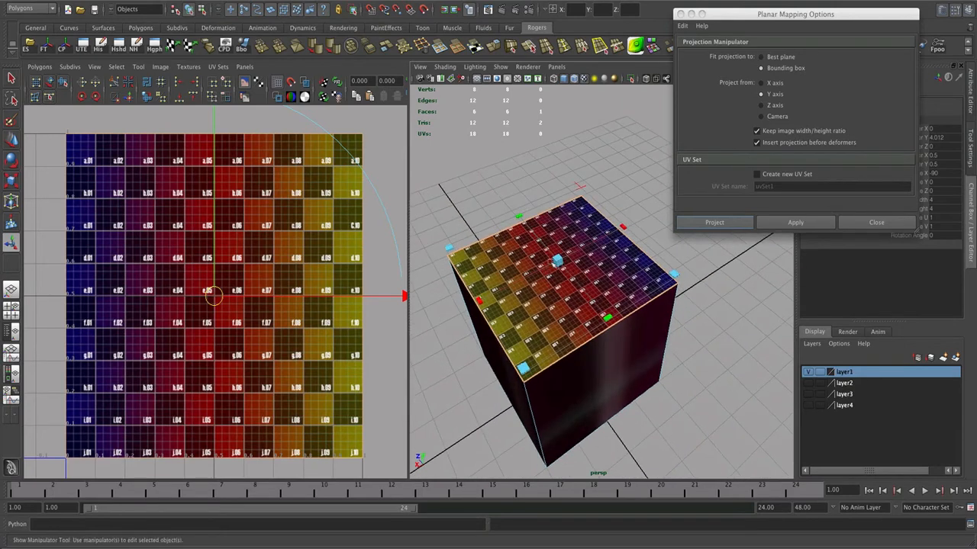
{"action": "key", "text": "f"}
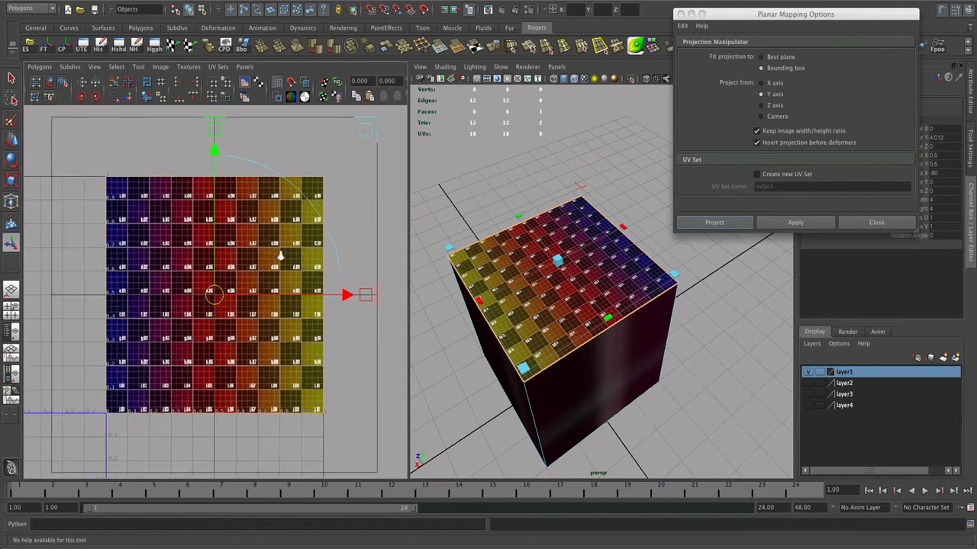
{"action": "right_click_drag", "start_coordinate": [281, 256], "coordinate": [267, 258], "text": "alt"}
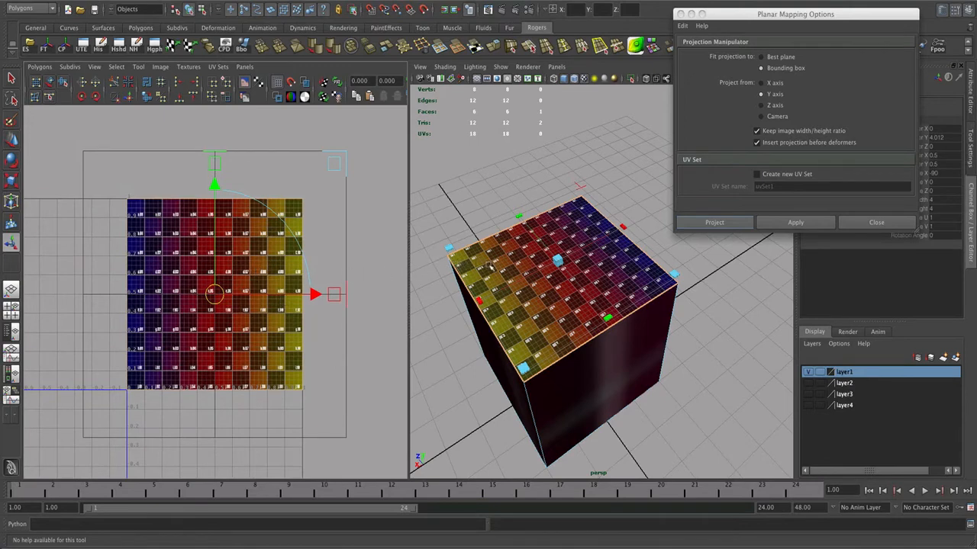
Examine the labelled squares on the cube's top face and compare their orientation with the UV Texture Editor.
{"action": "left_click_drag", "start_coordinate": [490, 266], "coordinate": [556, 269], "text": "alt"}
{"action": "middle_click_drag", "start_coordinate": [583, 269], "coordinate": [542, 265], "text": "alt"}
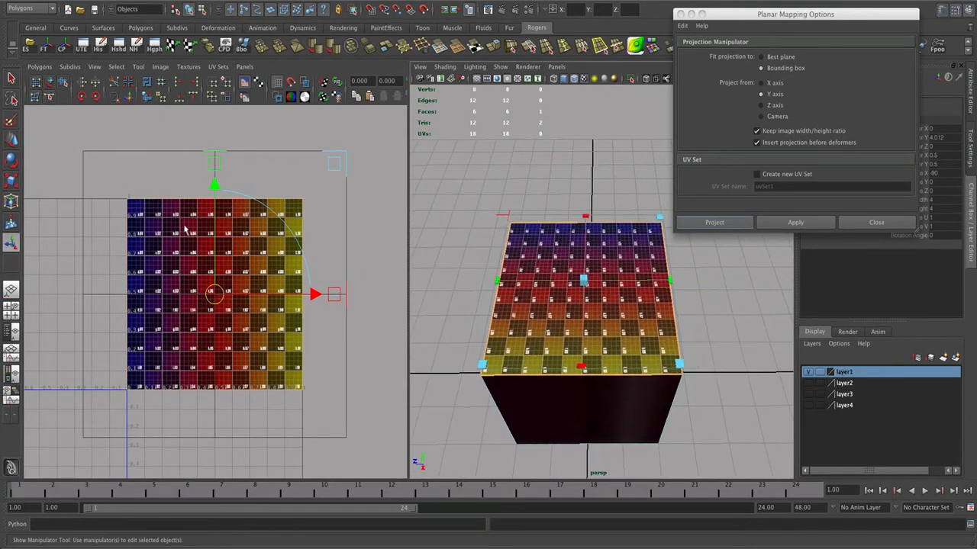
{"action": "mouse_move", "coordinate": [523, 305]}
{"action": "left_mouse_down", "text": "alt"}
{"action": "mouse_move", "coordinate": [575, 306]}
{"action": "mouse_move", "coordinate": [534, 307]}
{"action": "left_mouse_up", "text": "alt"}
{"action": "right_click_drag", "start_coordinate": [534, 308], "coordinate": [555, 310], "text": "alt"}
{"action": "left_click_drag", "start_coordinate": [555, 310], "coordinate": [690, 314], "text": "alt"}
{"action": "middle_click_drag", "start_coordinate": [689, 315], "coordinate": [532, 302], "text": "alt"}
{"action": "left_click_drag", "start_coordinate": [531, 302], "coordinate": [578, 298], "text": "alt"}
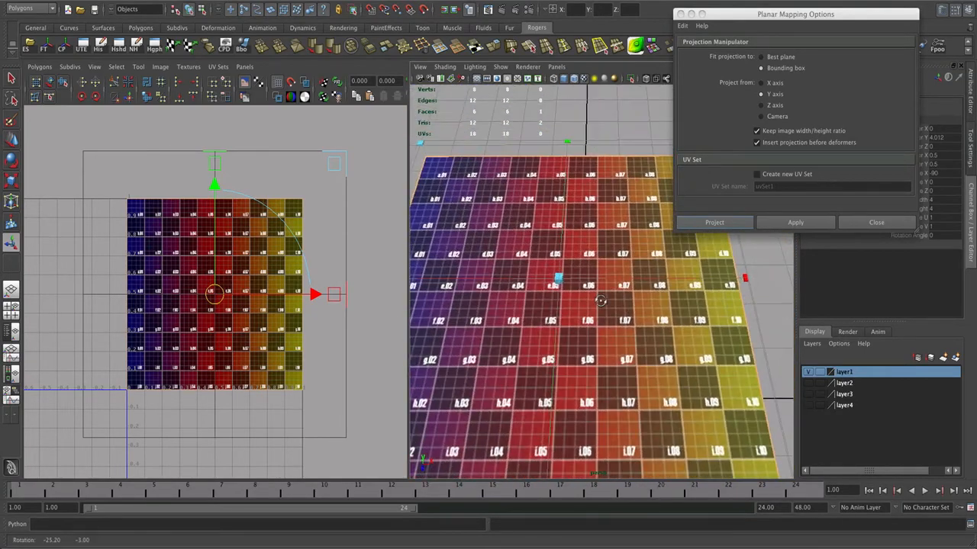
{"action": "left_click_drag", "start_coordinate": [524, 331], "coordinate": [545, 317], "text": "alt"}
{"action": "right_click_drag", "start_coordinate": [544, 316], "coordinate": [524, 322], "text": "alt"}
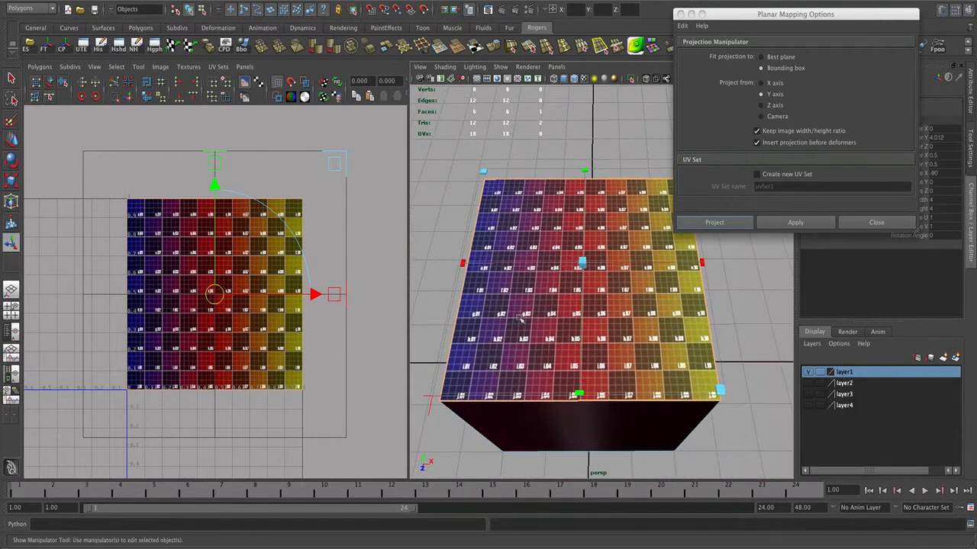
{"action": "left_click_drag", "start_coordinate": [524, 322], "coordinate": [551, 318], "text": "alt"}
{"action": "right_click_drag", "start_coordinate": [560, 319], "coordinate": [545, 324], "text": "alt"}
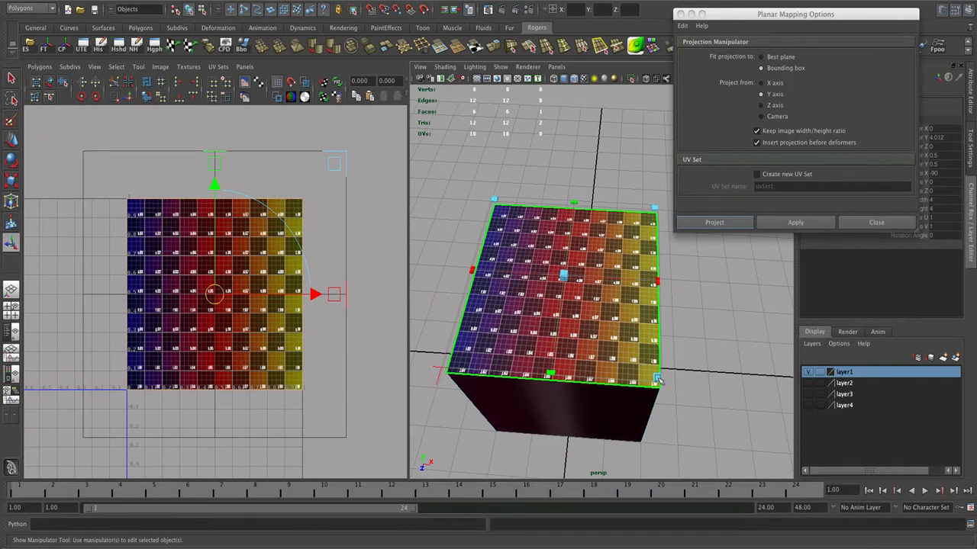
Scale the planar projection proportionally to about 2.53, up to about 6.533, and back to about 4.001 in width and height.
{"action": "left_click_drag", "start_coordinate": [657, 379], "coordinate": [621, 338]}
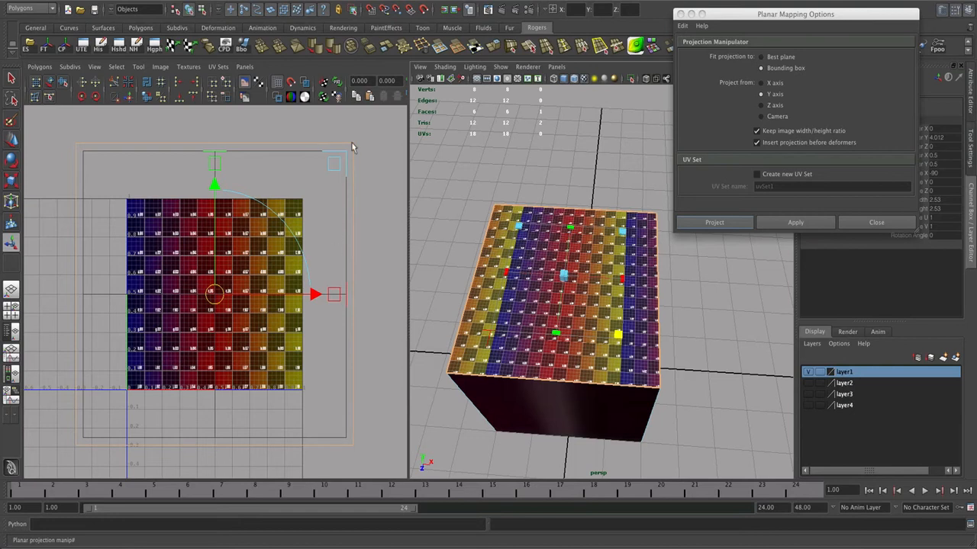
{"action": "key", "text": "t"}
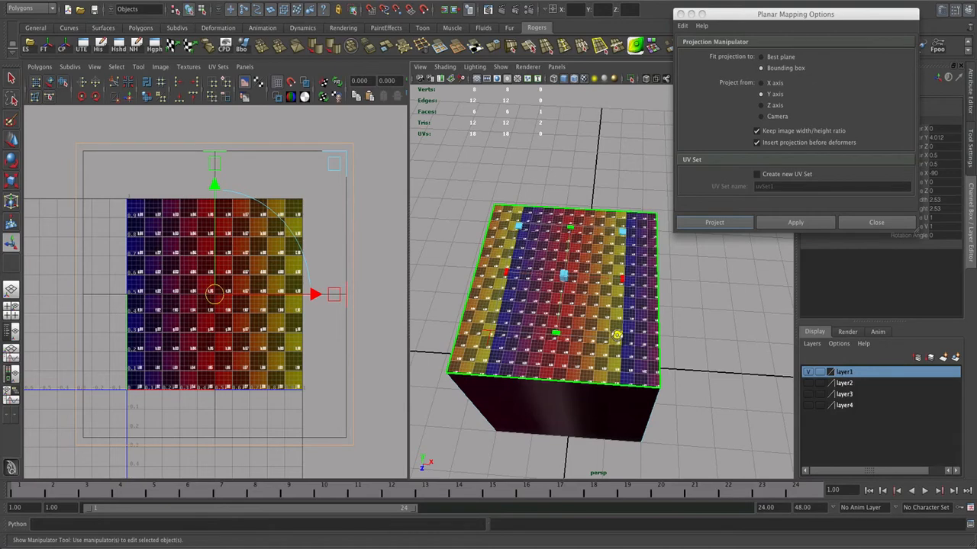
{"action": "left_click_drag", "start_coordinate": [616, 335], "coordinate": [738, 468]}
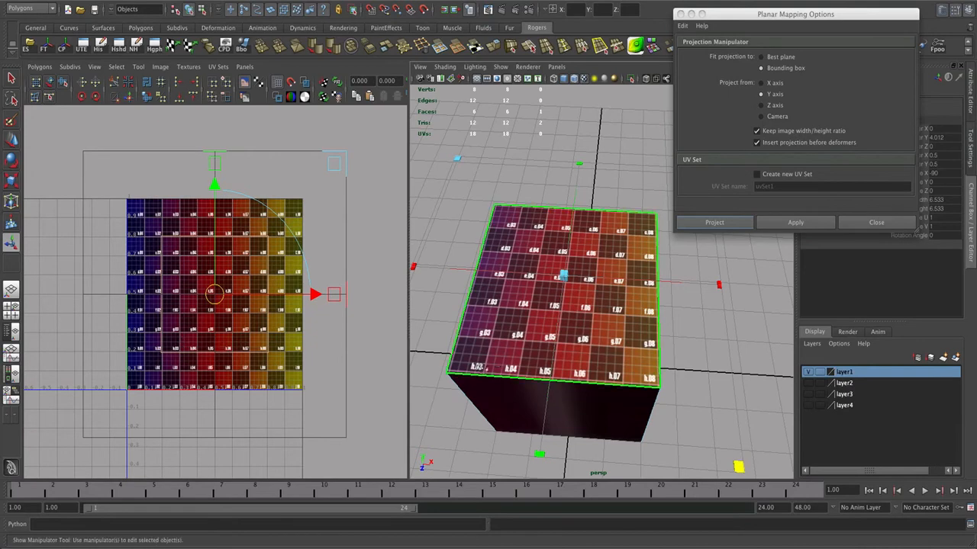
{"action": "left_click_drag", "start_coordinate": [738, 467], "coordinate": [648, 390]}
{"action": "left_click_drag", "start_coordinate": [663, 335], "coordinate": [635, 334], "text": "alt"}
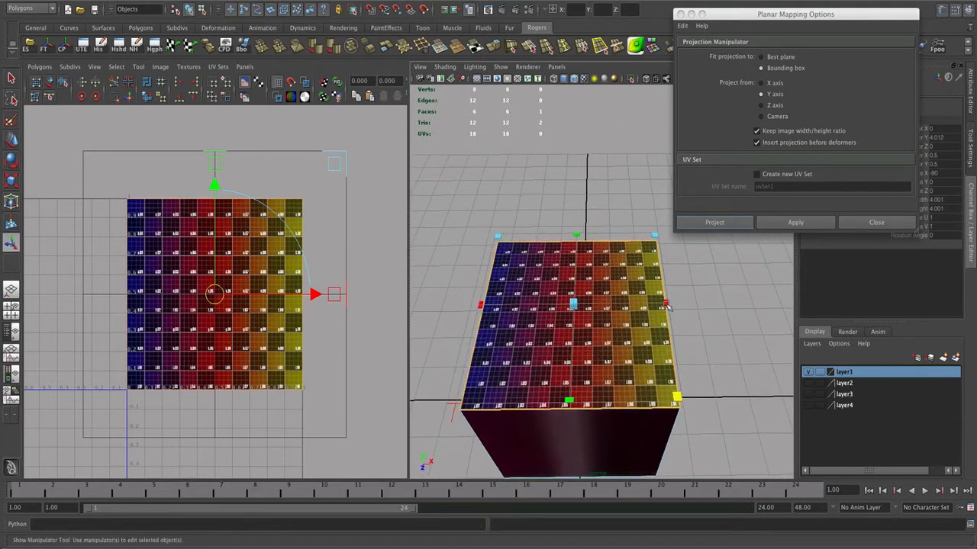
Adjust the planar projection's width to about 3.978 and its height separately, ending at about 4.001.
{"action": "left_click_drag", "start_coordinate": [666, 305], "coordinate": [622, 308]}
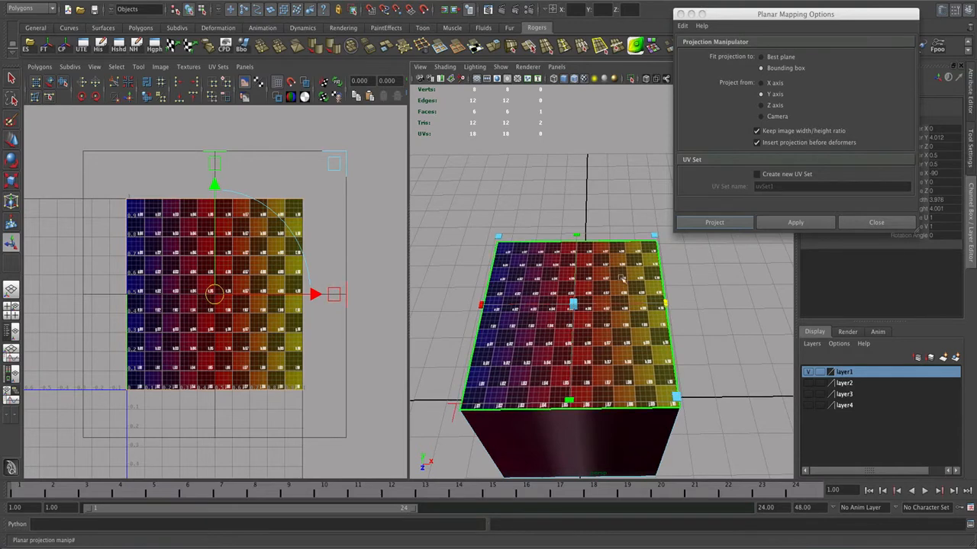
{"action": "left_click_drag", "start_coordinate": [578, 235], "coordinate": [576, 266]}
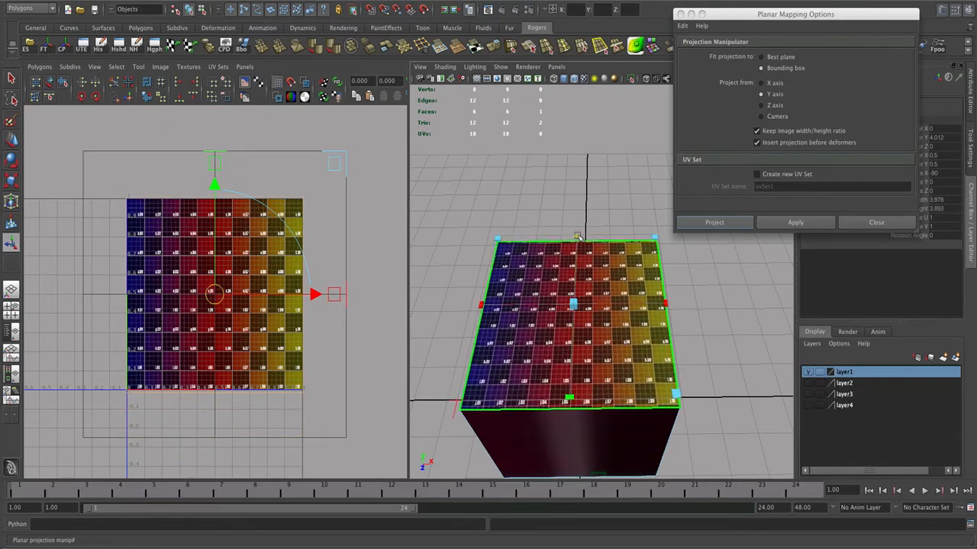
{"action": "left_click_drag", "start_coordinate": [579, 237], "coordinate": [578, 235]}
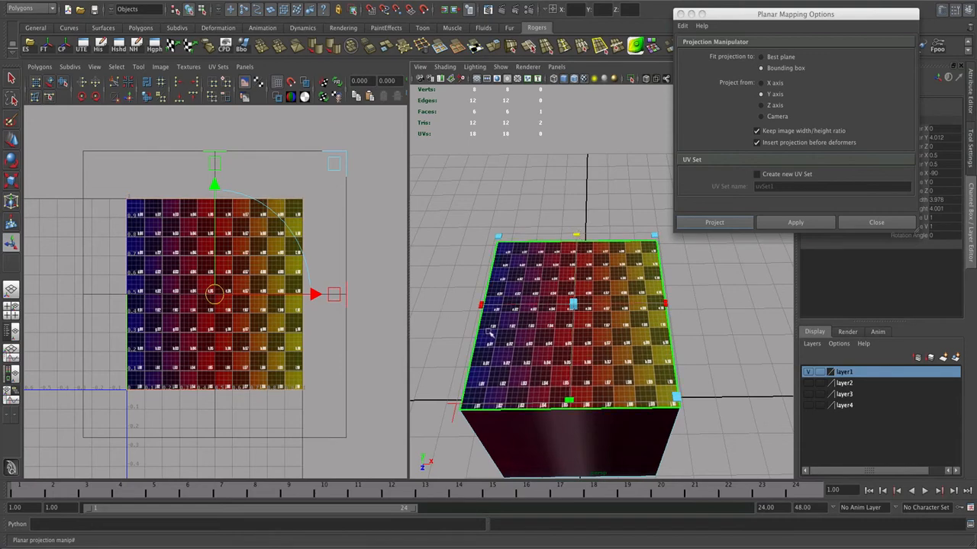
Examine the direction and stretching of the labelled squares on the cube's top face from several angles.
{"action": "left_click_drag", "start_coordinate": [546, 340], "coordinate": [486, 371], "text": "alt"}
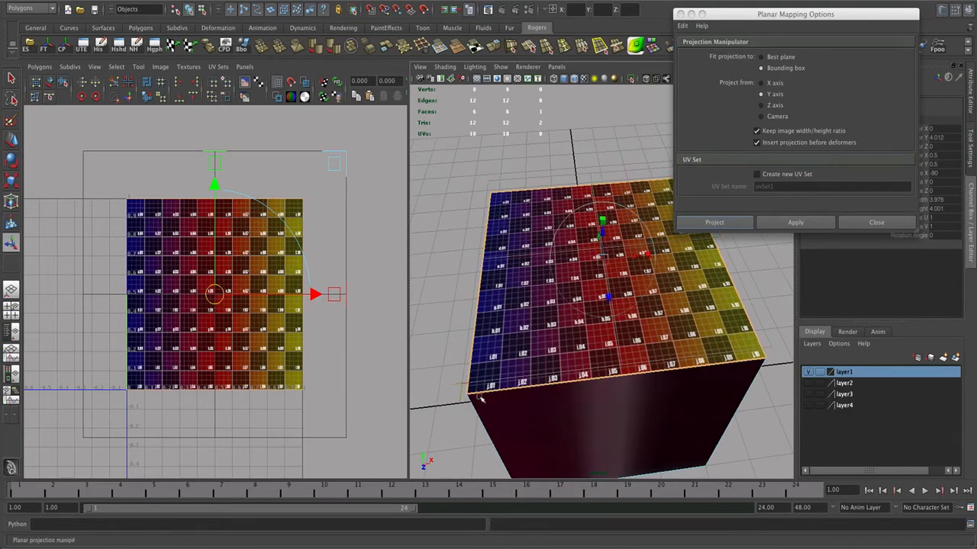
{"action": "left_click_drag", "start_coordinate": [462, 403], "coordinate": [530, 360], "text": "alt"}
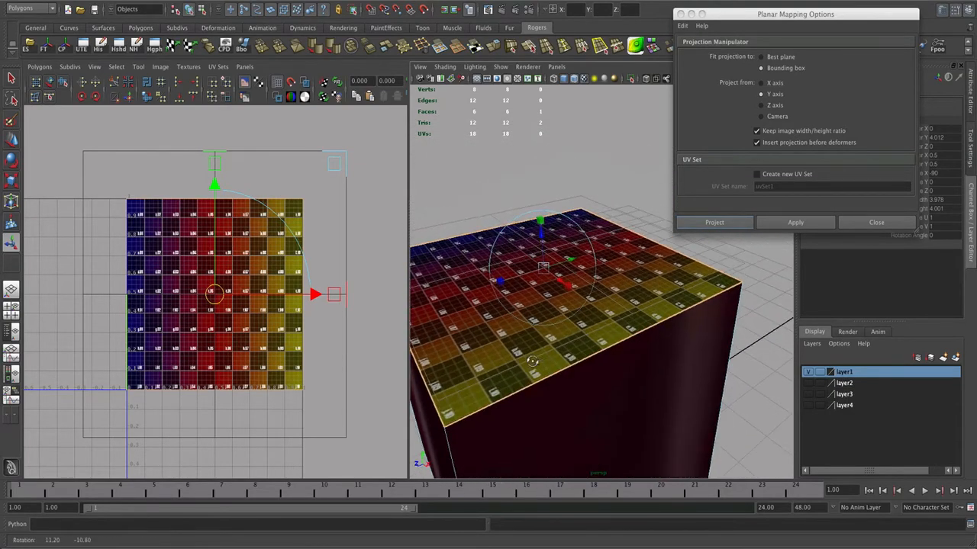
{"action": "middle_click_drag", "start_coordinate": [530, 360], "coordinate": [565, 385], "text": "alt"}
{"action": "right_click_drag", "start_coordinate": [565, 385], "coordinate": [578, 382], "text": "alt"}
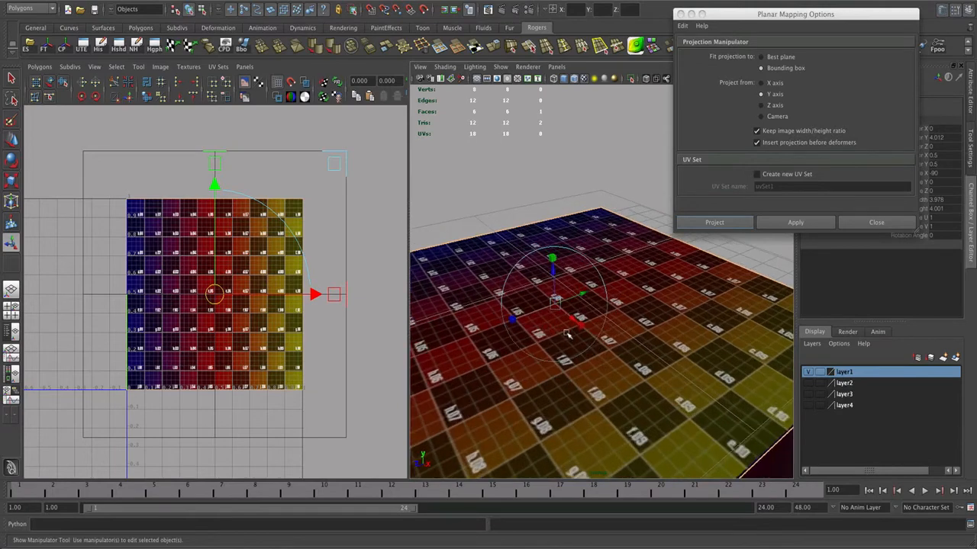
{"action": "right_click_drag", "start_coordinate": [568, 335], "coordinate": [537, 332], "text": "alt"}
{"action": "mouse_move", "coordinate": [560, 317]}
{"action": "left_mouse_down", "text": "alt"}
{"action": "mouse_move", "coordinate": [539, 296]}
{"action": "mouse_move", "coordinate": [548, 321]}
{"action": "left_mouse_up", "text": "alt"}
{"action": "middle_click_drag", "start_coordinate": [548, 322], "coordinate": [615, 337], "text": "alt"}
{"action": "right_click_drag", "start_coordinate": [615, 337], "coordinate": [621, 366], "text": "alt"}
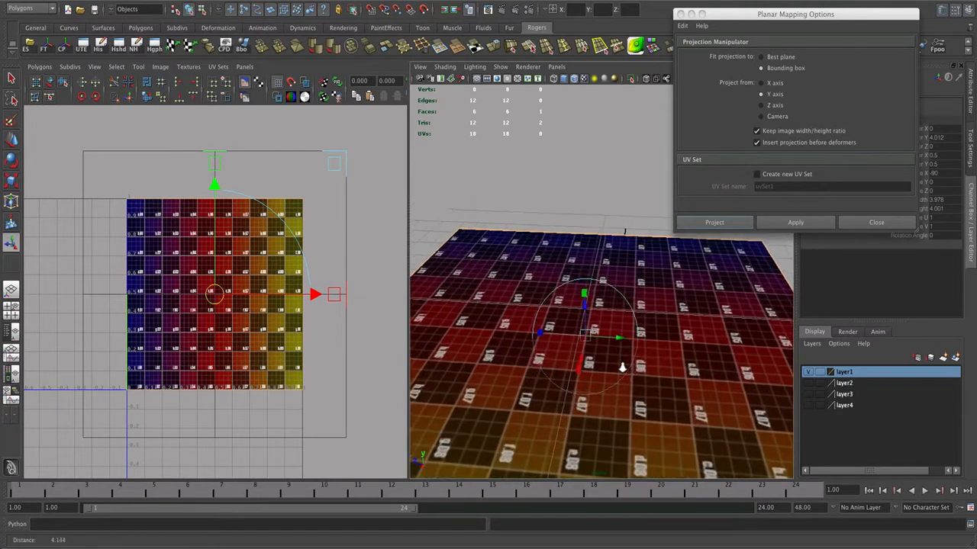
{"action": "left_click_drag", "start_coordinate": [621, 366], "coordinate": [577, 364], "text": "alt"}
{"action": "right_click_drag", "start_coordinate": [561, 357], "coordinate": [568, 365], "text": "alt"}
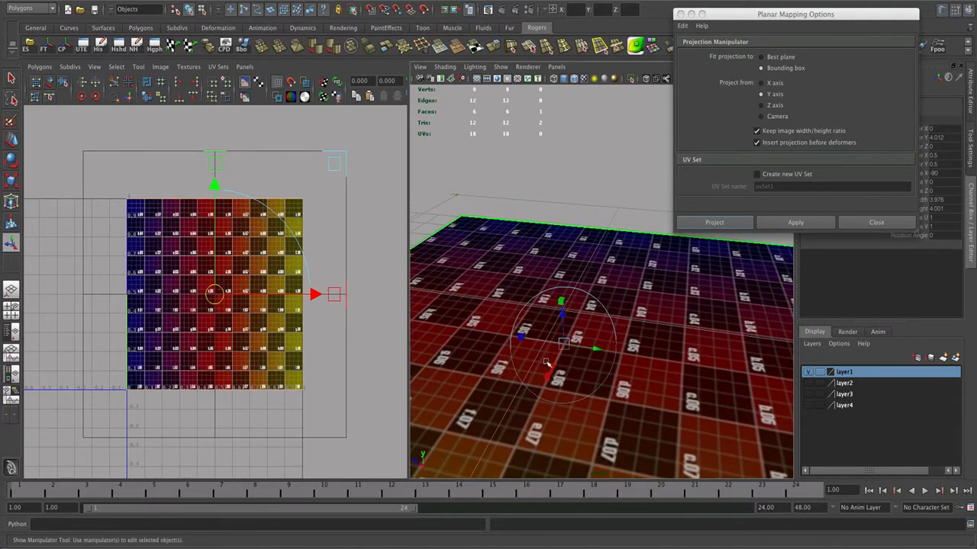
{"action": "left_click_drag", "start_coordinate": [627, 377], "coordinate": [604, 365], "text": "alt"}
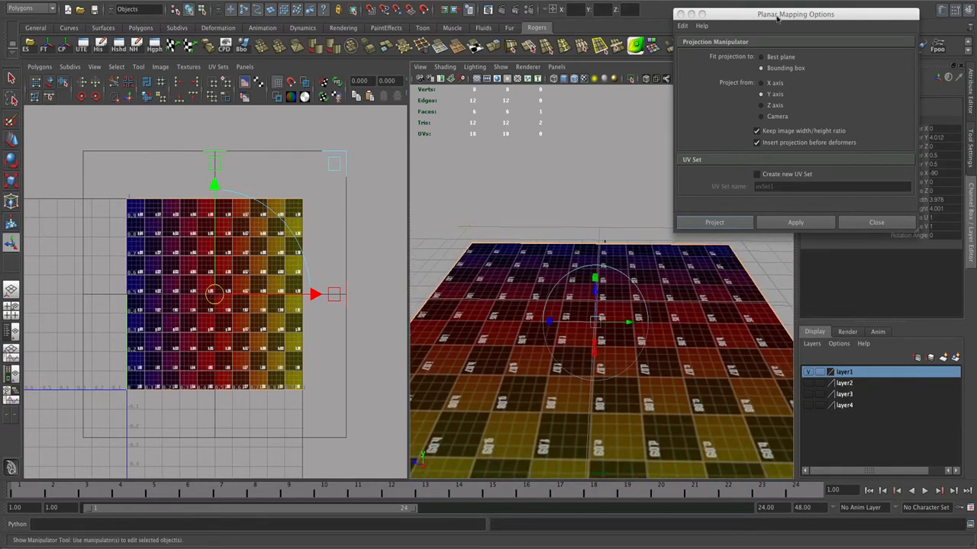
Move the planar projection along Y, X and Z, ending with its center at about 0.003, 3.99, 0.027.
{"action": "left_click_drag", "start_coordinate": [777, 17], "coordinate": [675, 8]}
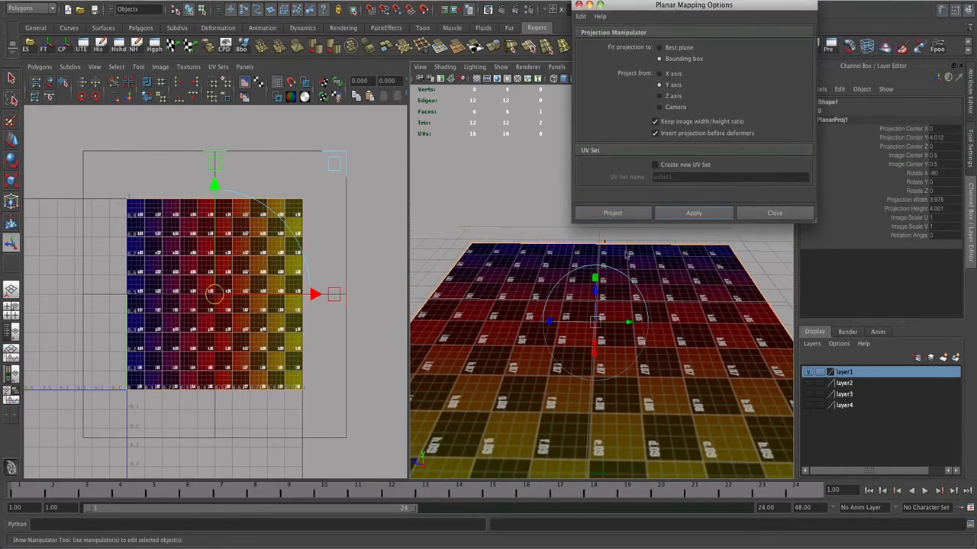
{"action": "left_click_drag", "start_coordinate": [627, 342], "coordinate": [593, 322], "text": "alt"}
{"action": "right_click_drag", "start_coordinate": [593, 322], "coordinate": [552, 323], "text": "alt"}
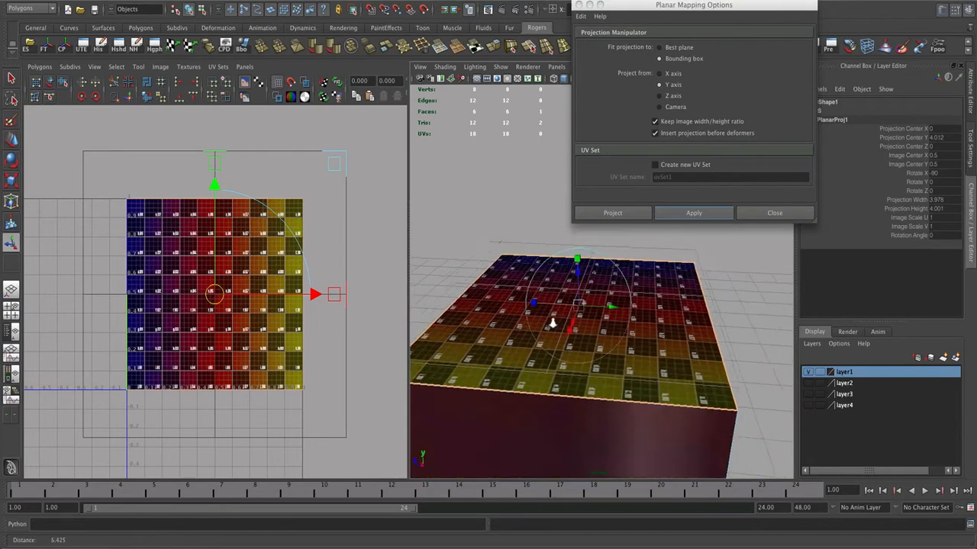
{"action": "mouse_move", "coordinate": [553, 323]}
{"action": "left_mouse_down", "text": "alt"}
{"action": "mouse_move", "coordinate": [603, 324]}
{"action": "mouse_move", "coordinate": [608, 312]}
{"action": "mouse_move", "coordinate": [541, 329]}
{"action": "left_mouse_up", "text": "alt"}
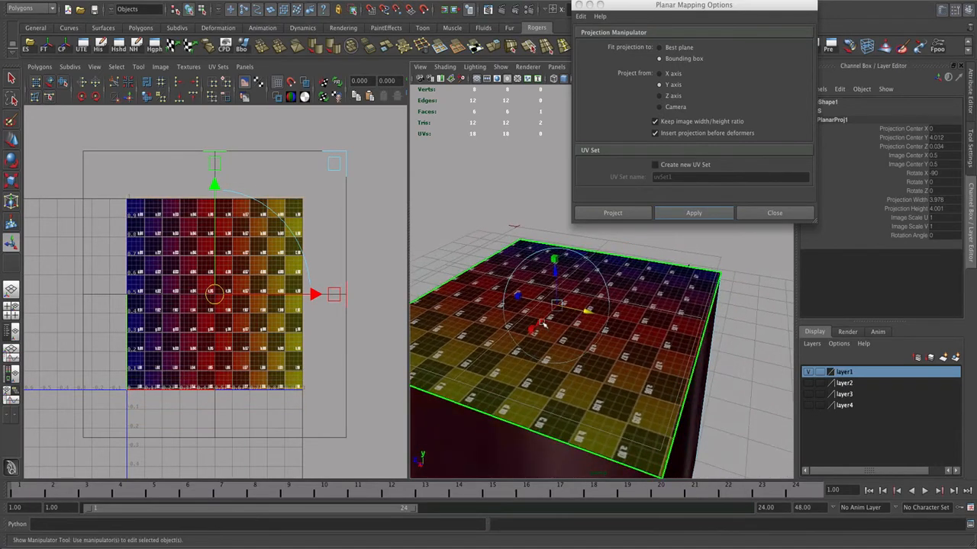
{"action": "mouse_move", "coordinate": [556, 276]}
{"action": "left_mouse_down"}
{"action": "mouse_move", "coordinate": [551, 249]}
{"action": "mouse_move", "coordinate": [564, 291]}
{"action": "left_mouse_up"}
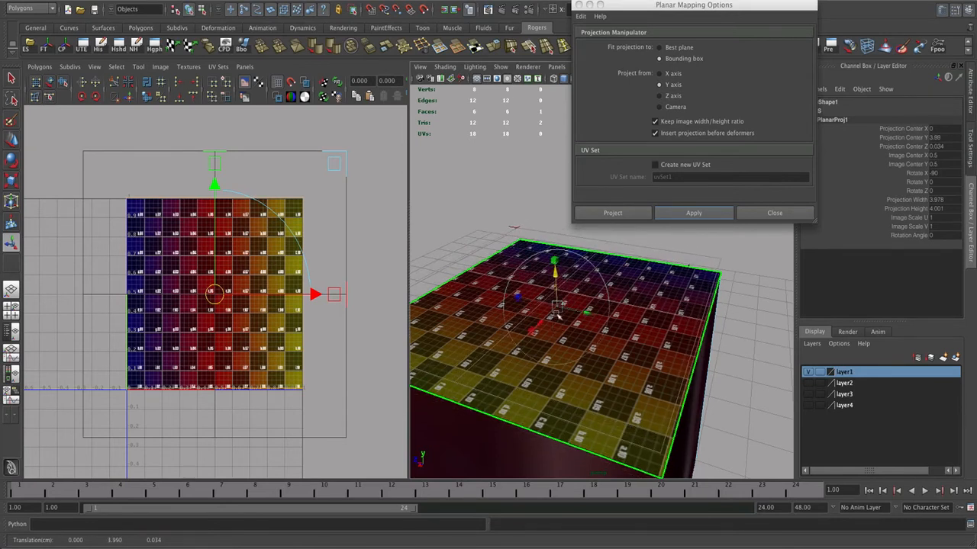
{"action": "left_click_drag", "start_coordinate": [545, 325], "coordinate": [542, 325]}
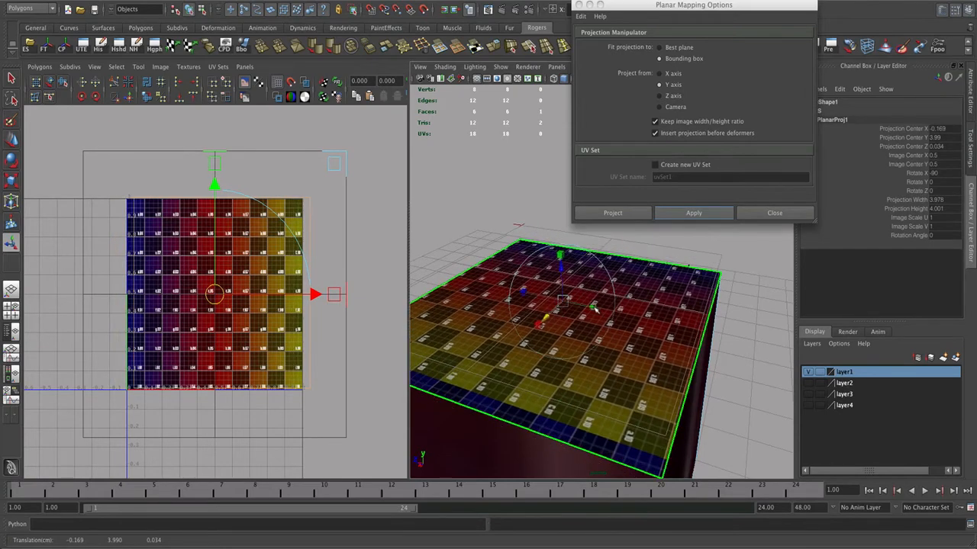
{"action": "mouse_move", "coordinate": [594, 310]}
{"action": "left_mouse_down"}
{"action": "mouse_move", "coordinate": [560, 316]}
{"action": "mouse_move", "coordinate": [587, 314]}
{"action": "left_mouse_up"}
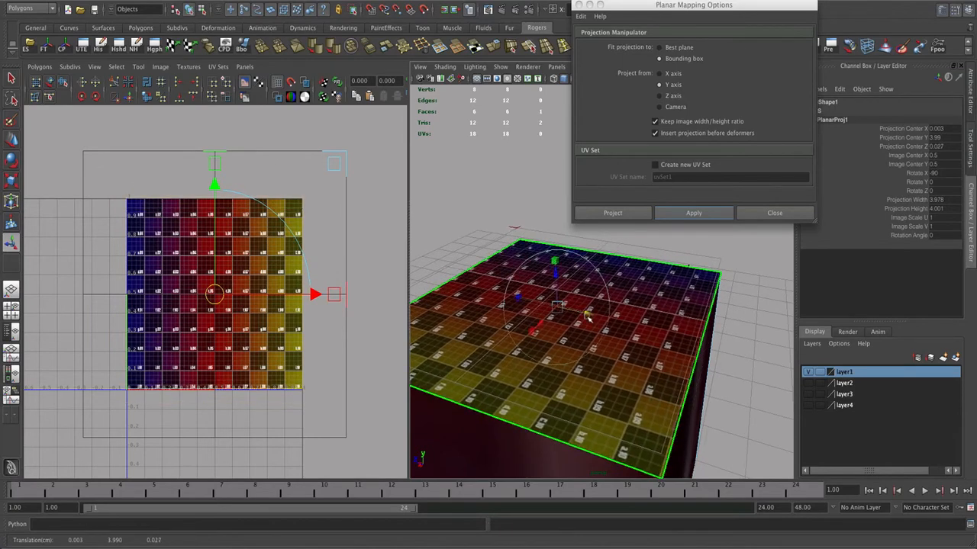
Scale the planar projection's width on the top face to about 3.963.
{"action": "left_click_drag", "start_coordinate": [574, 322], "coordinate": [592, 316], "text": "alt"}
{"action": "right_click_drag", "start_coordinate": [593, 316], "coordinate": [630, 331], "text": "alt"}
{"action": "left_click_drag", "start_coordinate": [630, 331], "coordinate": [622, 334], "text": "alt"}
{"action": "mouse_move", "coordinate": [609, 370]}
{"action": "left_mouse_down"}
{"action": "mouse_move", "coordinate": [608, 358]}
{"action": "mouse_move", "coordinate": [615, 367]}
{"action": "left_mouse_up"}
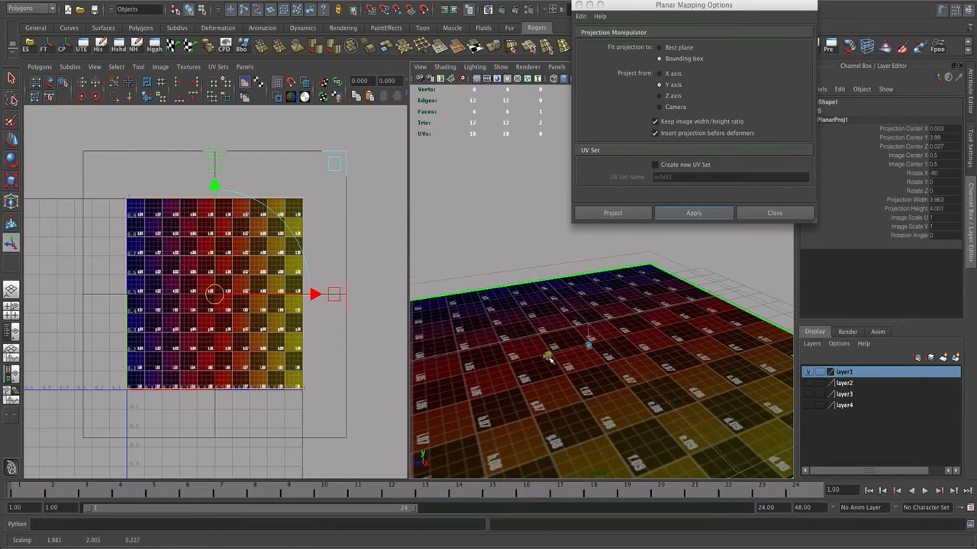
{"action": "mouse_move", "coordinate": [592, 302]}
{"action": "left_mouse_down"}
{"action": "mouse_move", "coordinate": [590, 293]}
{"action": "mouse_move", "coordinate": [601, 309]}
{"action": "left_mouse_up"}
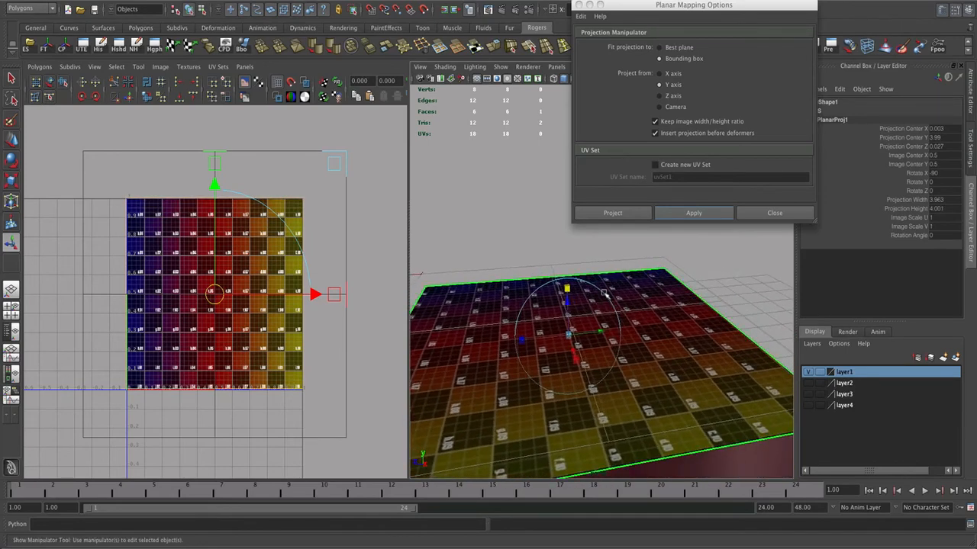
Show the planar projection's rotation manipulator and minimize the Planar Mapping Options window.
{"action": "left_click", "coordinate": [604, 293]}
{"action": "left_click_drag", "start_coordinate": [614, 324], "coordinate": [583, 329], "text": "alt"}
{"action": "right_click_drag", "start_coordinate": [595, 329], "coordinate": [599, 329], "text": "alt"}
{"action": "left_click_drag", "start_coordinate": [599, 329], "coordinate": [669, 356], "text": "alt"}
{"action": "right_click_drag", "start_coordinate": [669, 356], "coordinate": [709, 358], "text": "alt"}
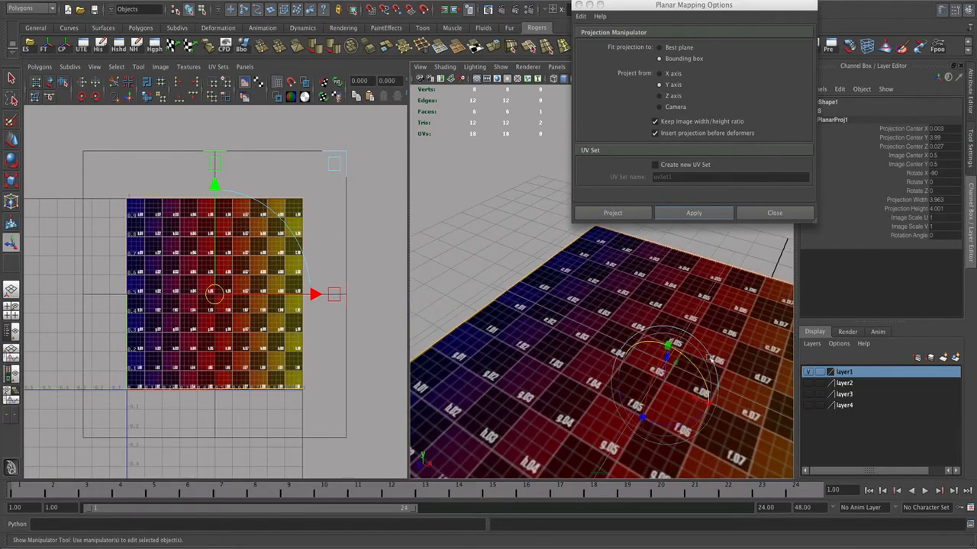
{"action": "left_click_drag", "start_coordinate": [681, 358], "coordinate": [684, 330], "text": "alt"}
{"action": "right_click_drag", "start_coordinate": [685, 331], "coordinate": [668, 337], "text": "alt"}
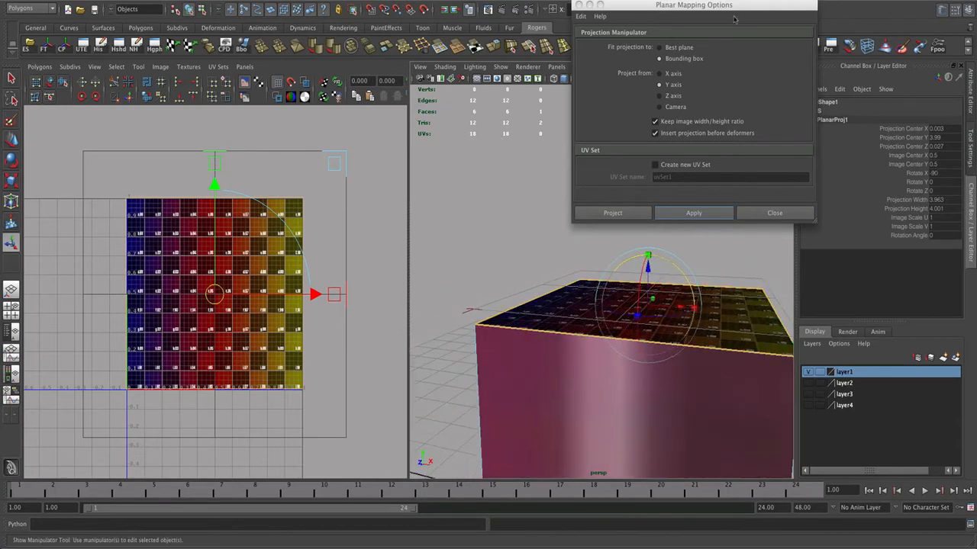
{"action": "left_click_drag", "start_coordinate": [724, 5], "coordinate": [773, 3]}
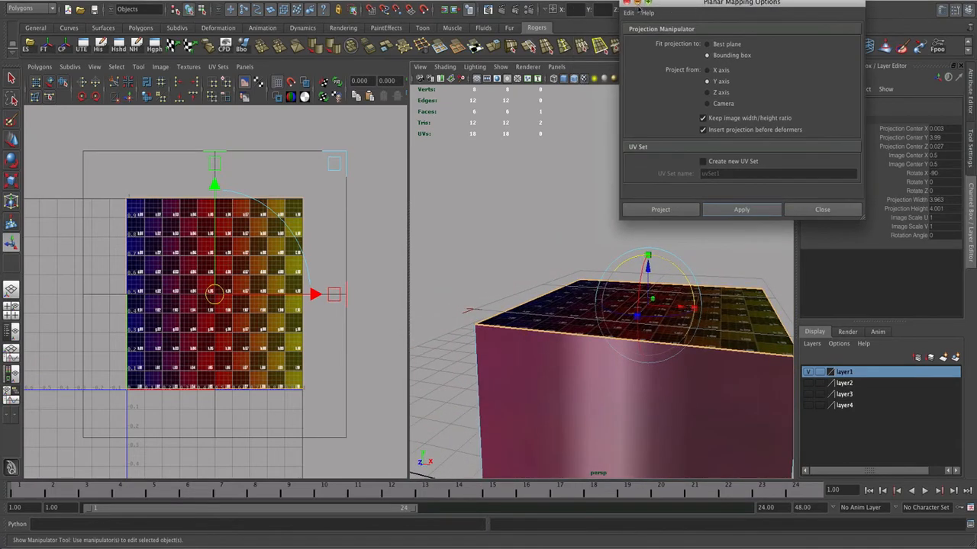
{"action": "left_click", "coordinate": [627, 3]}
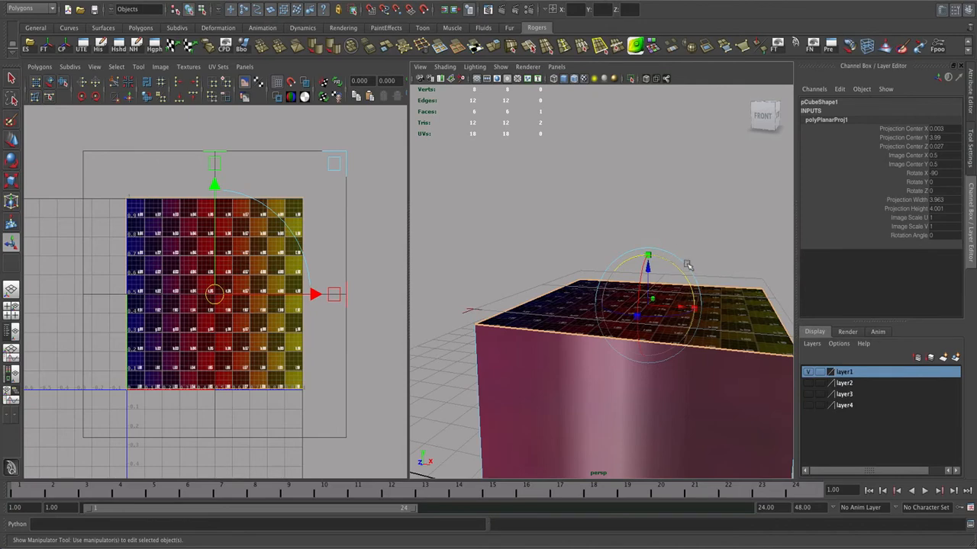
Rotate the planar projection about Z through about -23.839 to about -89.993 degrees.
{"action": "left_click_drag", "start_coordinate": [682, 266], "coordinate": [572, 265], "text": "alt"}
{"action": "right_click_drag", "start_coordinate": [509, 277], "coordinate": [436, 269], "text": "alt"}
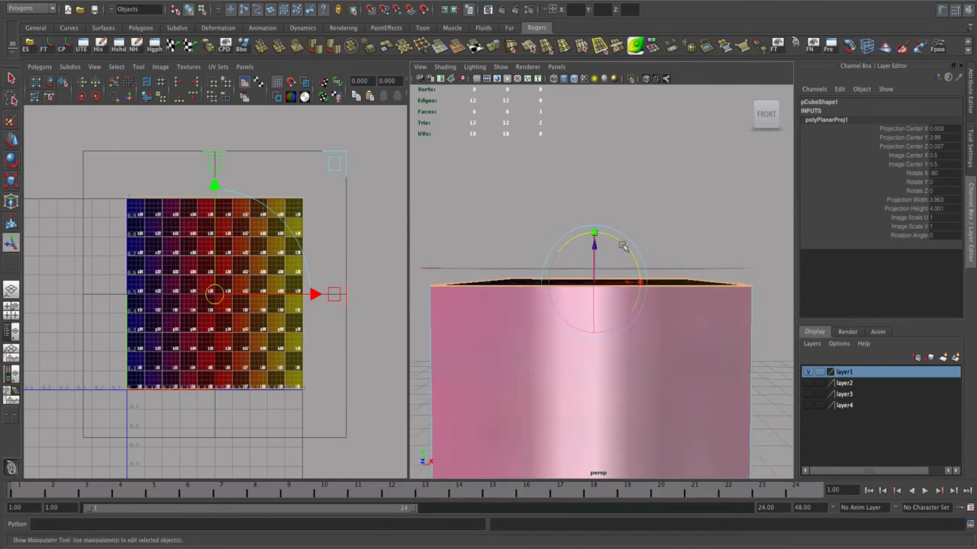
{"action": "left_click_drag", "start_coordinate": [623, 245], "coordinate": [499, 227]}
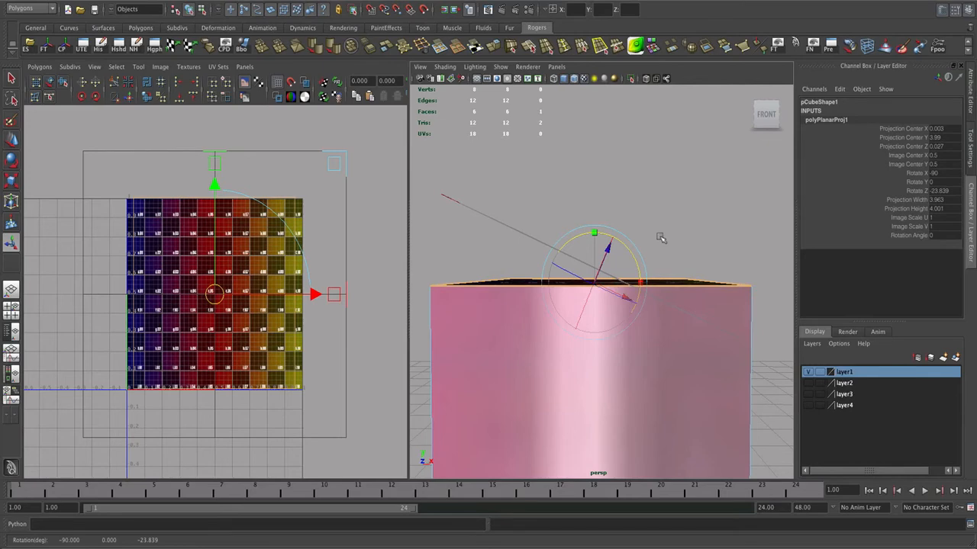
{"action": "left_click_drag", "start_coordinate": [661, 238], "coordinate": [614, 332], "text": "alt"}
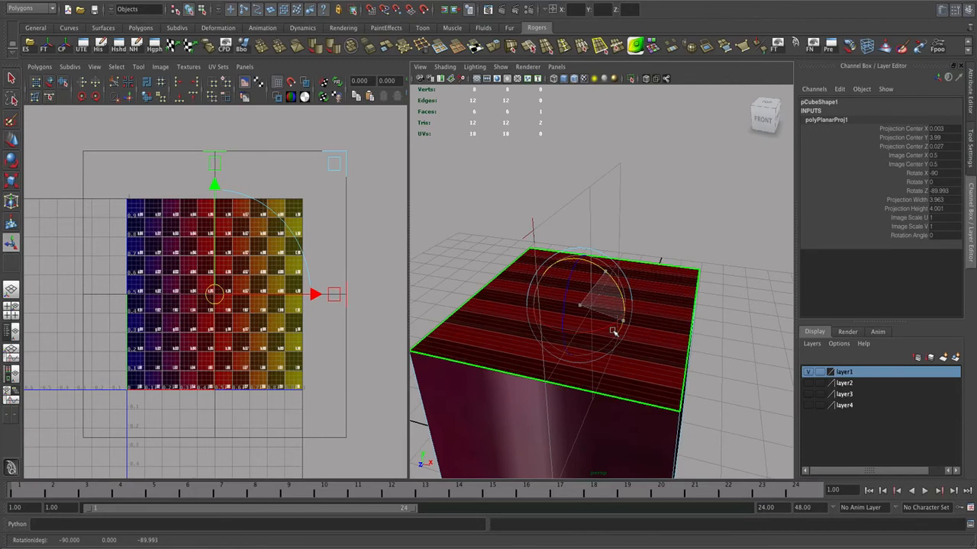
{"action": "left_click_drag", "start_coordinate": [613, 332], "coordinate": [614, 334]}
{"action": "left_click_drag", "start_coordinate": [614, 333], "coordinate": [615, 333]}
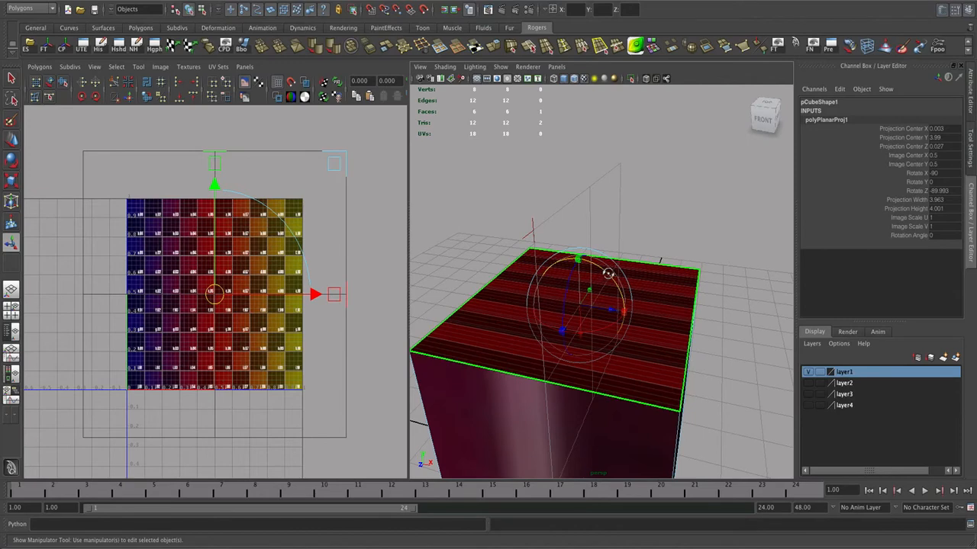
Rotate the planar projection back to about 0.469 degrees in Z and tilt it to about -88.906 degrees in X.
{"action": "mouse_move", "coordinate": [607, 274]}
{"action": "left_mouse_down"}
{"action": "mouse_move", "coordinate": [500, 265]}
{"action": "mouse_move", "coordinate": [552, 242]}
{"action": "mouse_move", "coordinate": [581, 253]}
{"action": "mouse_move", "coordinate": [607, 283]}
{"action": "left_mouse_up"}
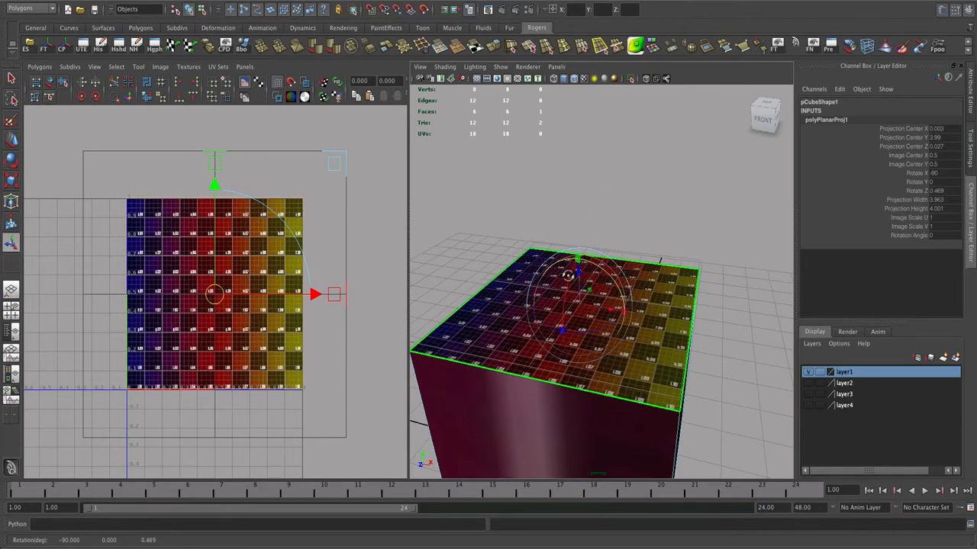
{"action": "mouse_move", "coordinate": [568, 275]}
{"action": "left_mouse_down"}
{"action": "mouse_move", "coordinate": [563, 343]}
{"action": "mouse_move", "coordinate": [568, 261]}
{"action": "mouse_move", "coordinate": [561, 286]}
{"action": "mouse_move", "coordinate": [563, 276]}
{"action": "left_mouse_up"}
Rotate the planar projection about Y to about -26.137 degrees so the texture turns on the top face.
{"action": "left_click_drag", "start_coordinate": [615, 293], "coordinate": [559, 316], "text": "alt"}
{"action": "right_click_drag", "start_coordinate": [588, 307], "coordinate": [645, 315], "text": "alt"}
{"action": "middle_click_drag", "start_coordinate": [576, 313], "coordinate": [638, 290], "text": "alt"}
{"action": "right_click_drag", "start_coordinate": [638, 289], "coordinate": [563, 295], "text": "alt"}
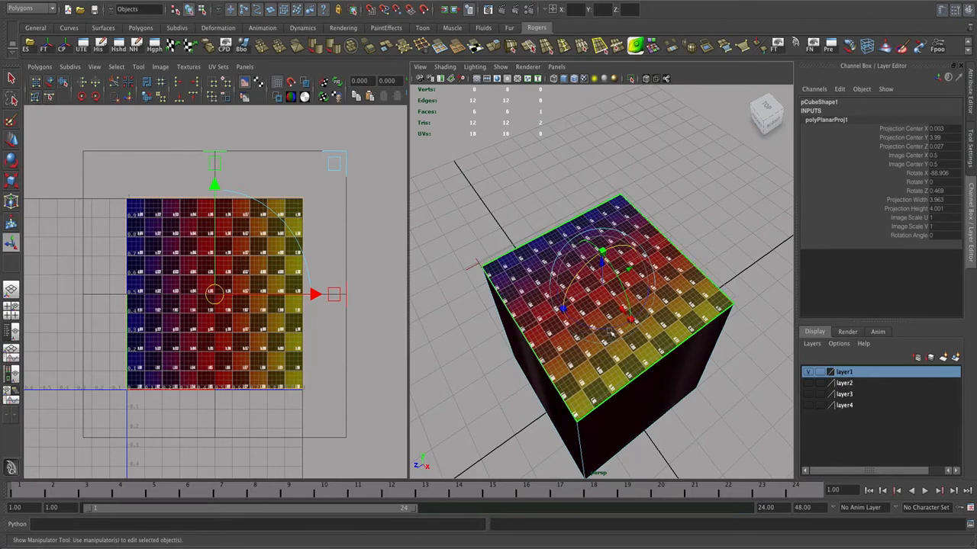
{"action": "left_click_drag", "start_coordinate": [610, 332], "coordinate": [590, 316], "text": "alt"}
{"action": "left_click", "coordinate": [603, 329]}
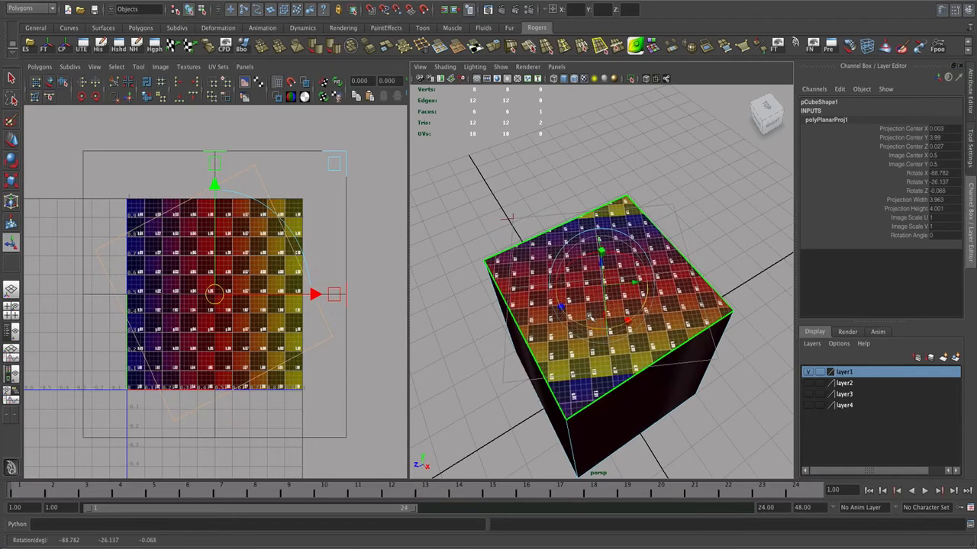
Rotate the planar projection back to about 0.023 degrees in Y.
{"action": "left_click_drag", "start_coordinate": [590, 318], "coordinate": [615, 316], "text": "alt"}
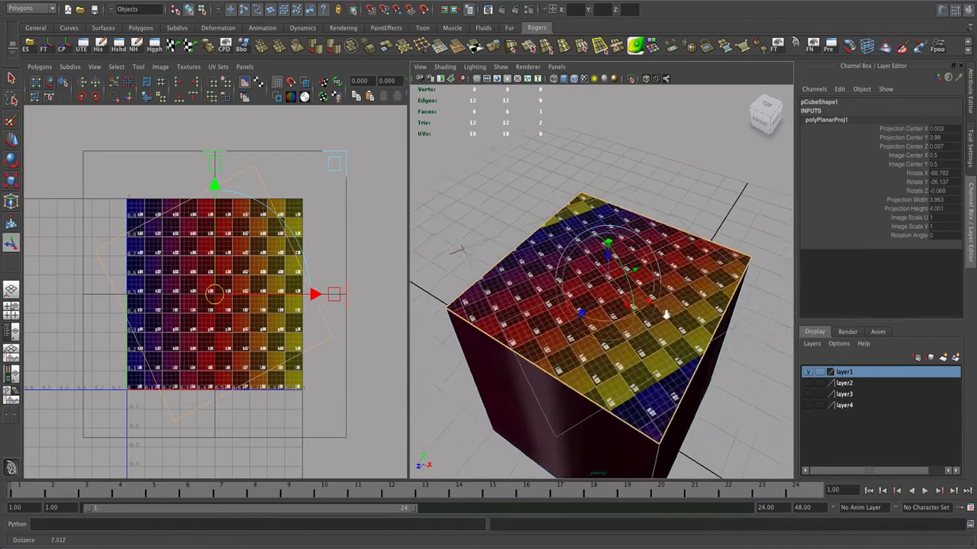
{"action": "right_click_drag", "start_coordinate": [605, 317], "coordinate": [622, 327], "text": "alt"}
{"action": "left_click_drag", "start_coordinate": [615, 321], "coordinate": [638, 314]}
{"action": "key", "text": "t"}
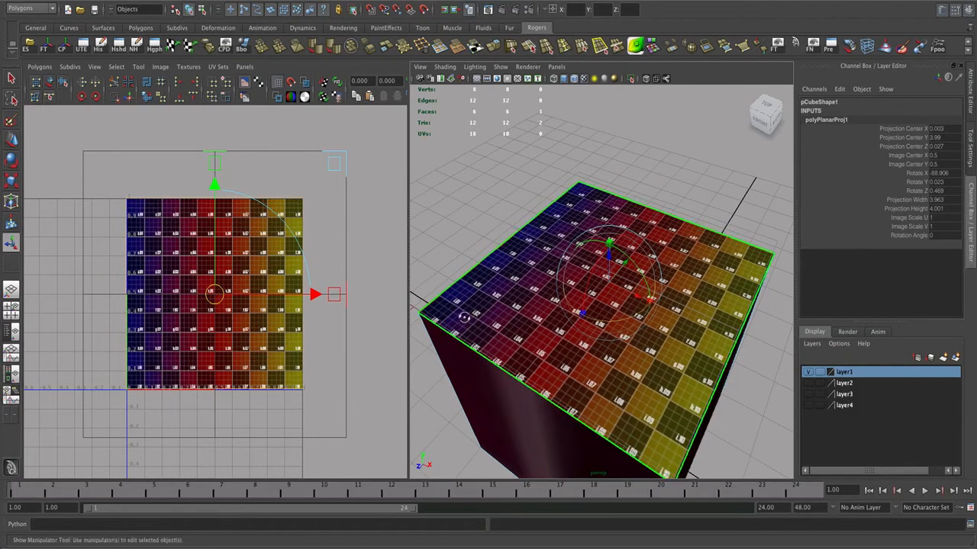
Reselect the cube's top face, restore the Planar Mapping Options window and reapply the Y-axis projection fitted to the bounding box.
{"action": "left_click_drag", "start_coordinate": [642, 303], "coordinate": [612, 289], "text": "alt"}
{"action": "scroll", "coordinate": [612, 293], "scroll_direction": "up", "scroll_amount": 2}
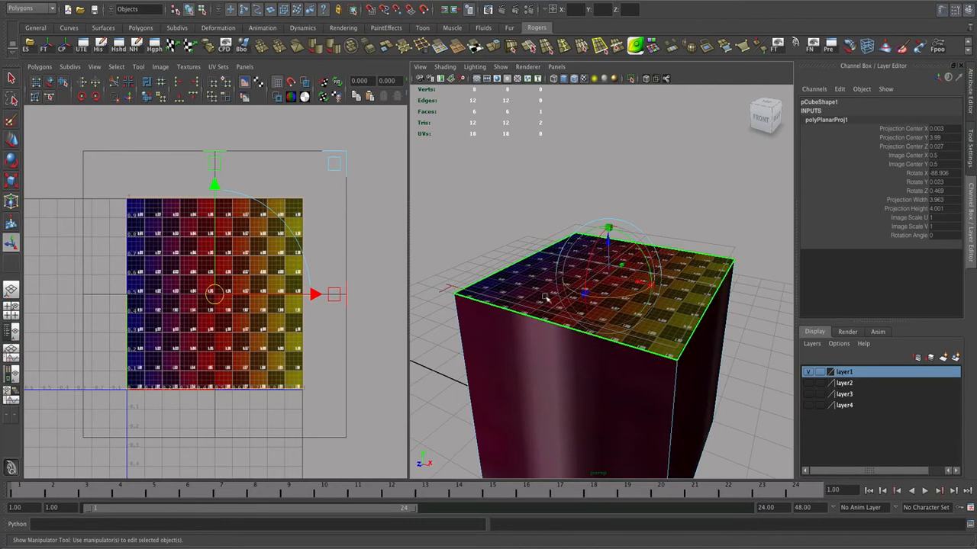
{"action": "left_click", "coordinate": [698, 219]}
{"action": "right_click_drag", "start_coordinate": [673, 309], "coordinate": [674, 333]}
{"action": "left_click", "coordinate": [675, 290]}
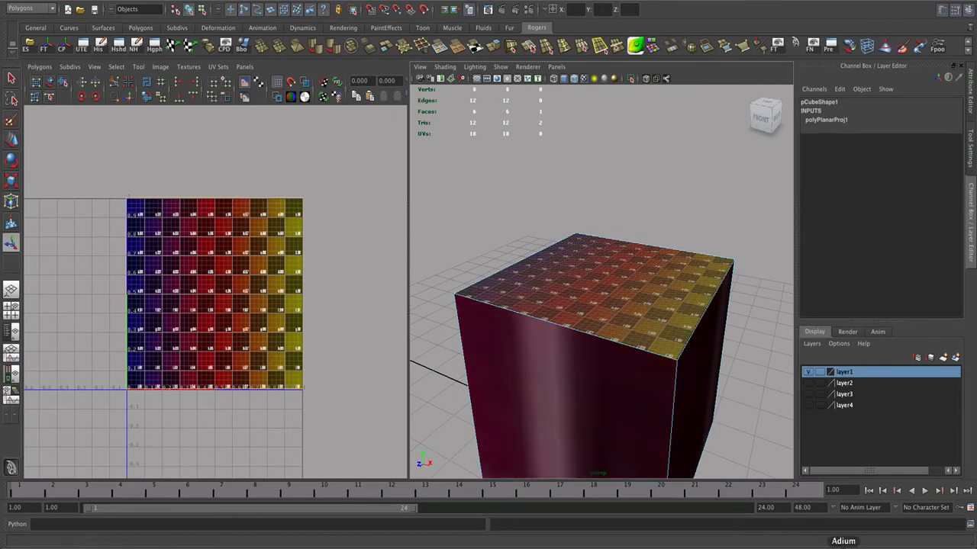
{"action": "left_click", "coordinate": [930, 546]}
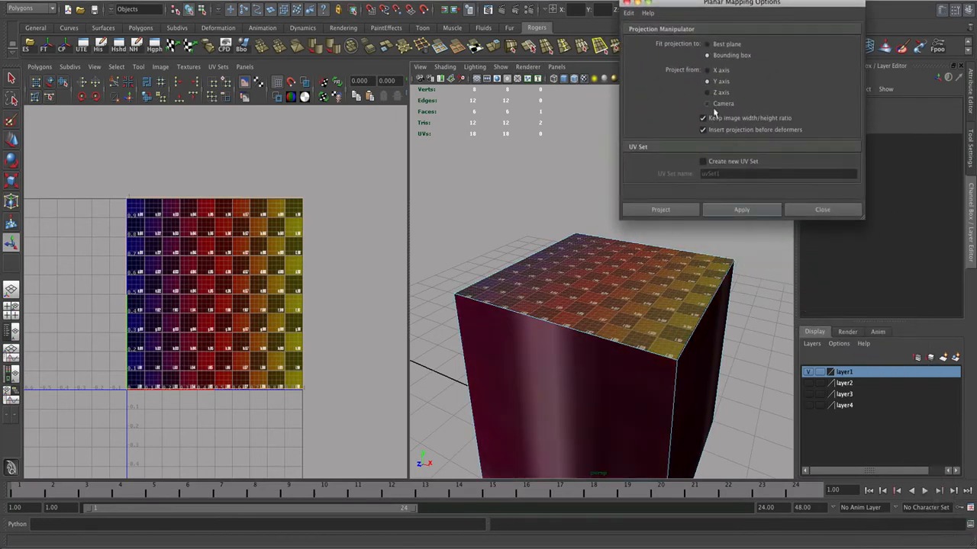
{"action": "left_click", "coordinate": [739, 210]}
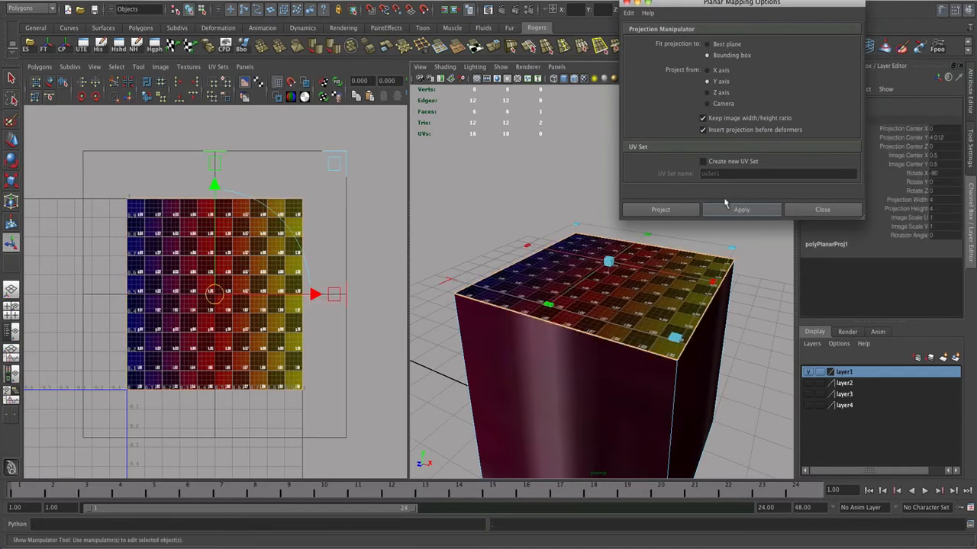
Move the Planar Mapping Options window aside, select the cube's front face and apply a Y-axis planar projection fitted to the bounding box.
{"action": "left_click_drag", "start_coordinate": [688, 273], "coordinate": [677, 279], "text": "alt"}
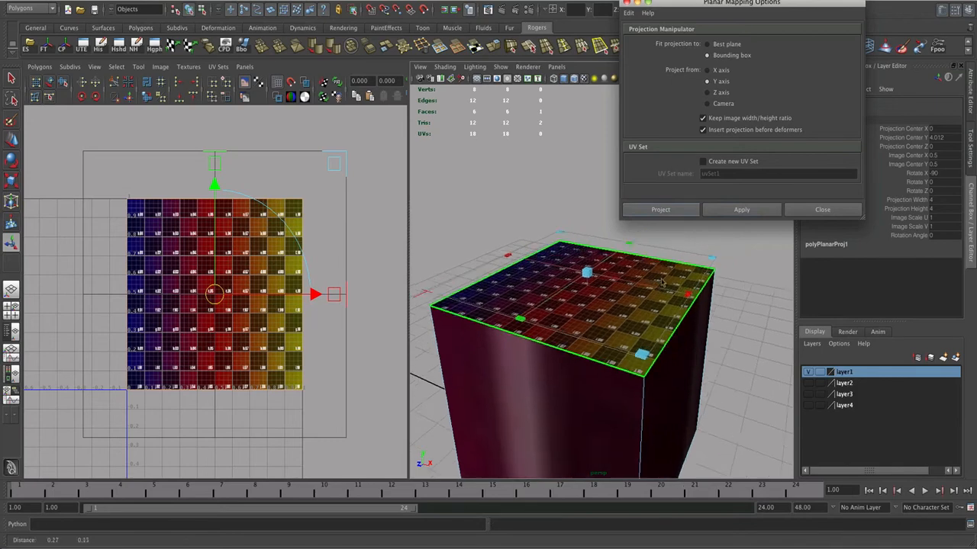
{"action": "right_click_drag", "start_coordinate": [677, 279], "coordinate": [609, 283], "text": "alt"}
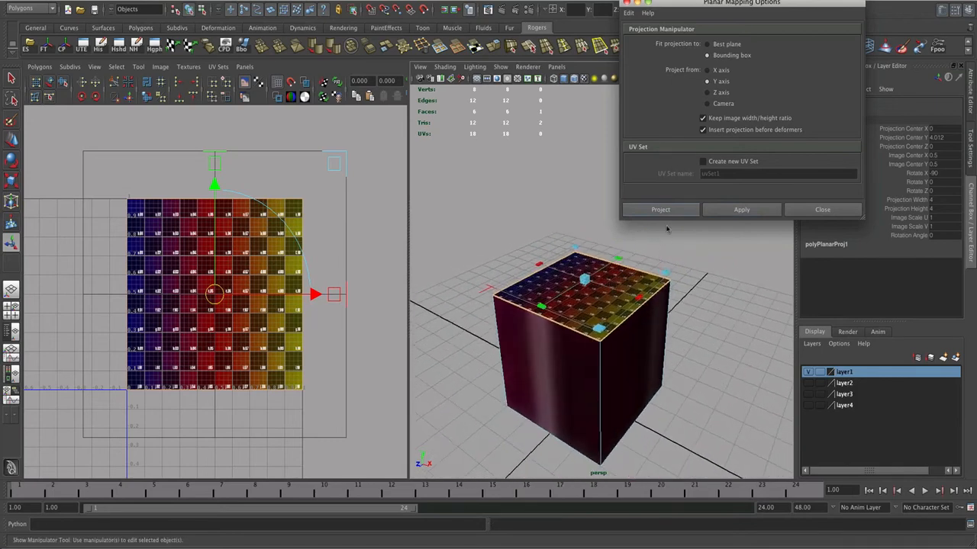
{"action": "left_click_drag", "start_coordinate": [744, 4], "coordinate": [831, 13]}
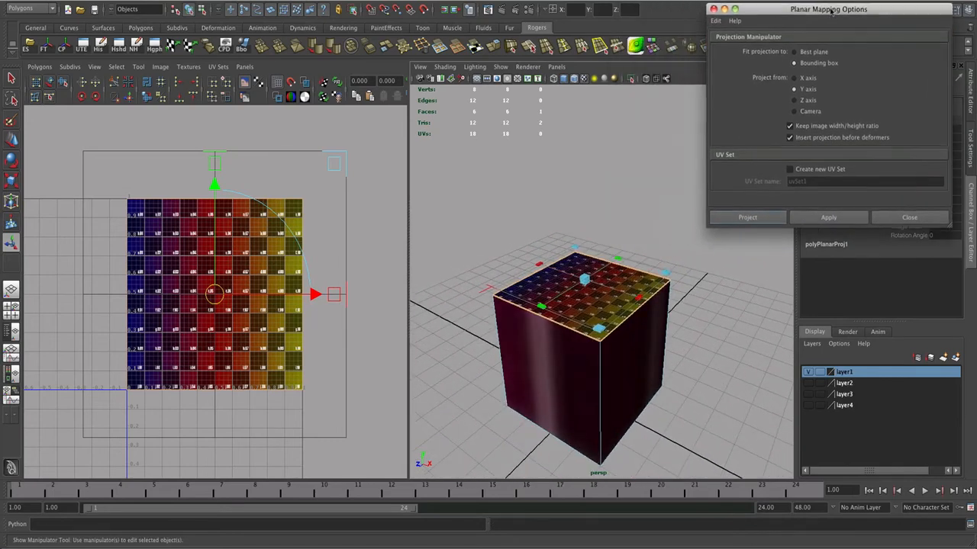
{"action": "left_click_drag", "start_coordinate": [637, 291], "coordinate": [616, 355], "text": "alt"}
{"action": "right_click_drag", "start_coordinate": [574, 356], "coordinate": [572, 376]}
{"action": "left_click_drag", "start_coordinate": [567, 358], "coordinate": [603, 361]}
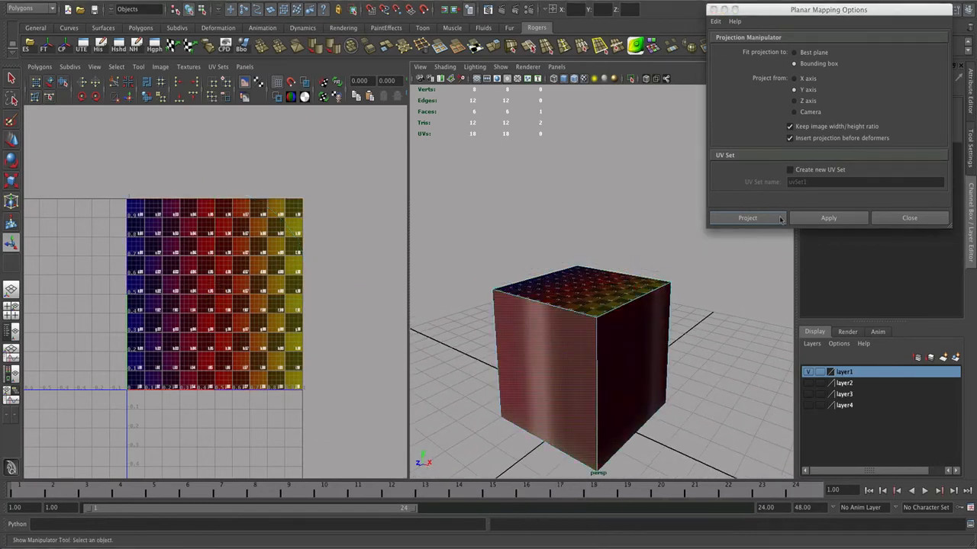
{"action": "left_click", "coordinate": [822, 219]}
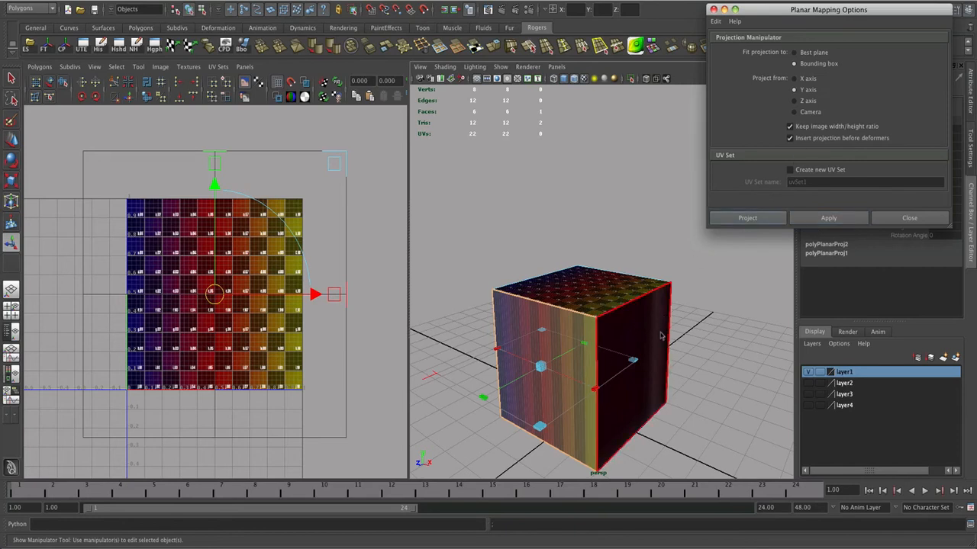
{"action": "left_click_drag", "start_coordinate": [662, 337], "coordinate": [632, 344], "text": "alt"}
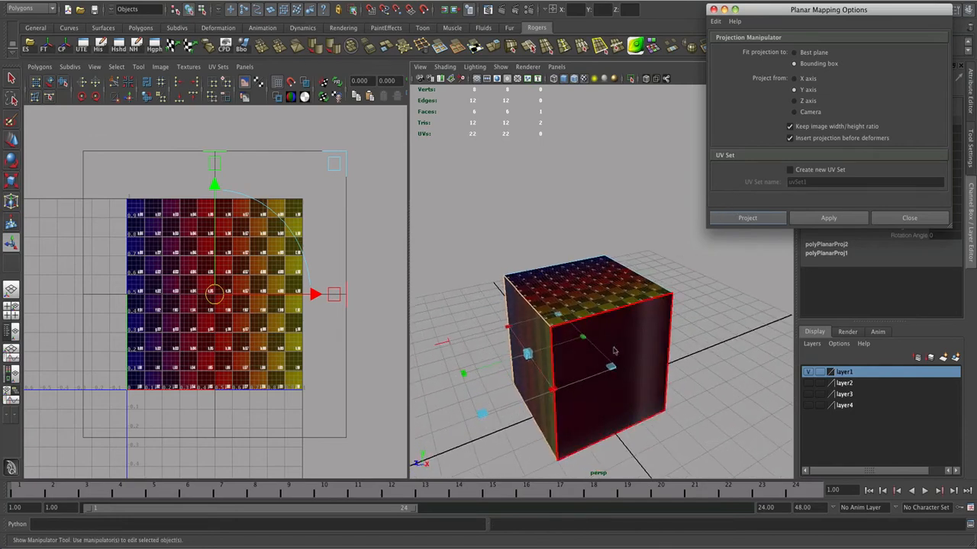
{"action": "left_click_drag", "start_coordinate": [596, 373], "coordinate": [504, 403], "text": "alt"}
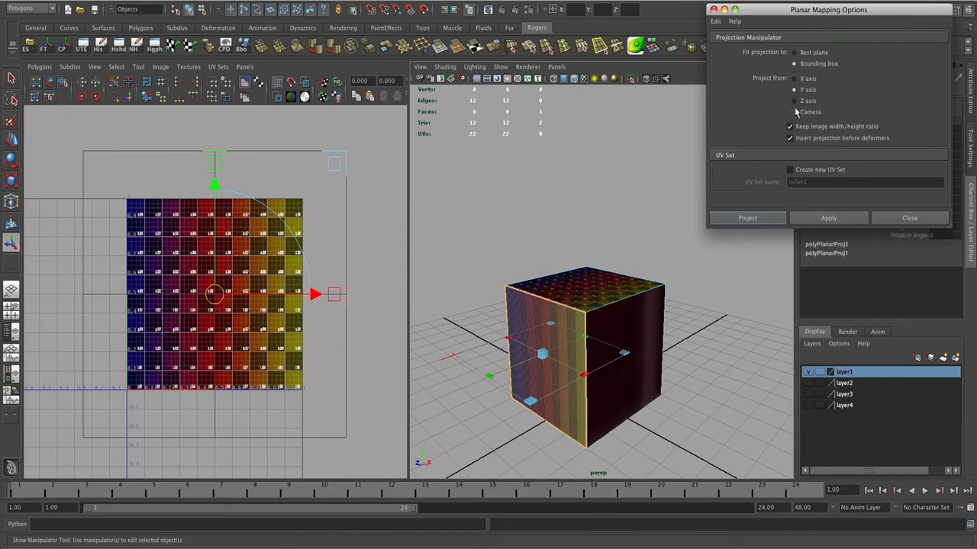
Apply a Z-axis planar projection to the cube's front face and to the opposite back face.
{"action": "left_click", "coordinate": [829, 218]}
{"action": "left_click_drag", "start_coordinate": [732, 304], "coordinate": [647, 322], "text": "alt"}
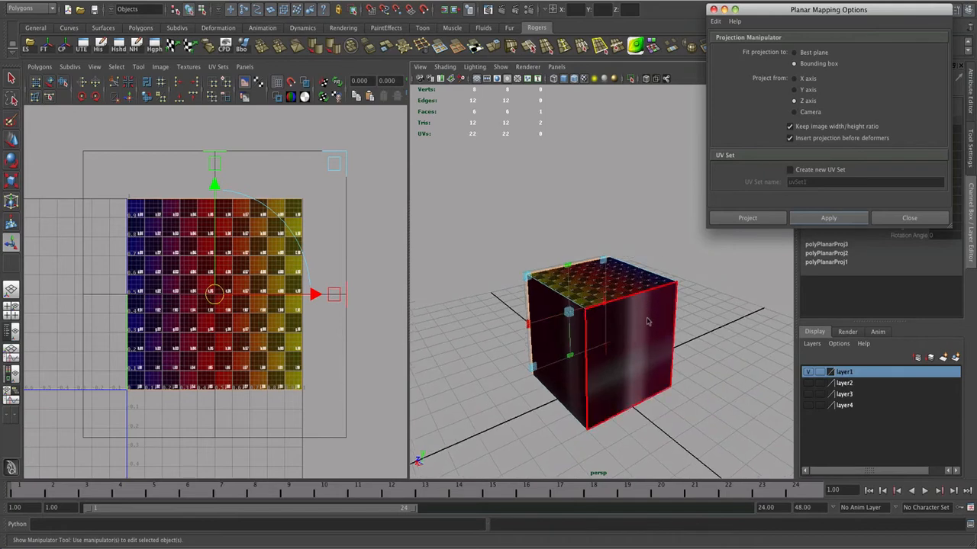
{"action": "left_click", "coordinate": [647, 321]}
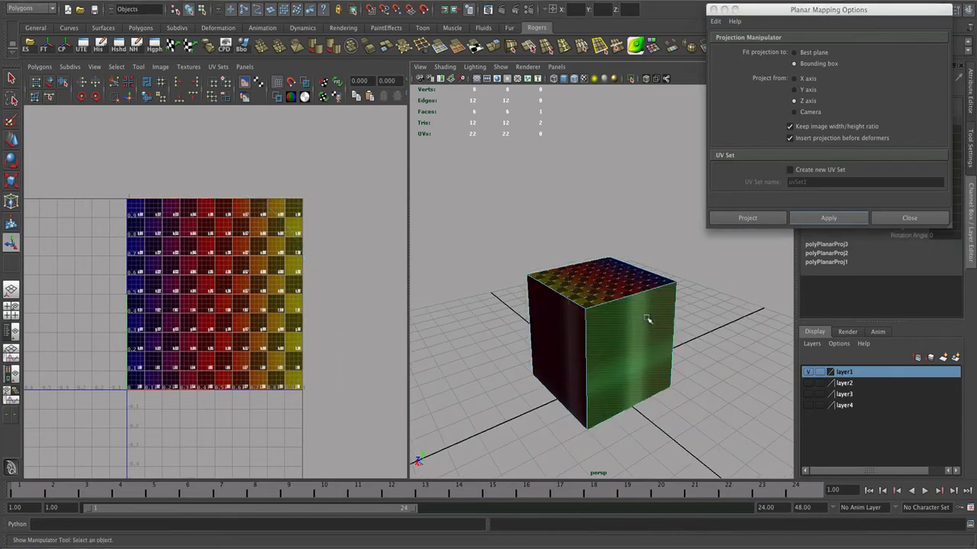
{"action": "left_click", "coordinate": [828, 218]}
{"action": "left_click_drag", "start_coordinate": [716, 300], "coordinate": [592, 297], "text": "alt"}
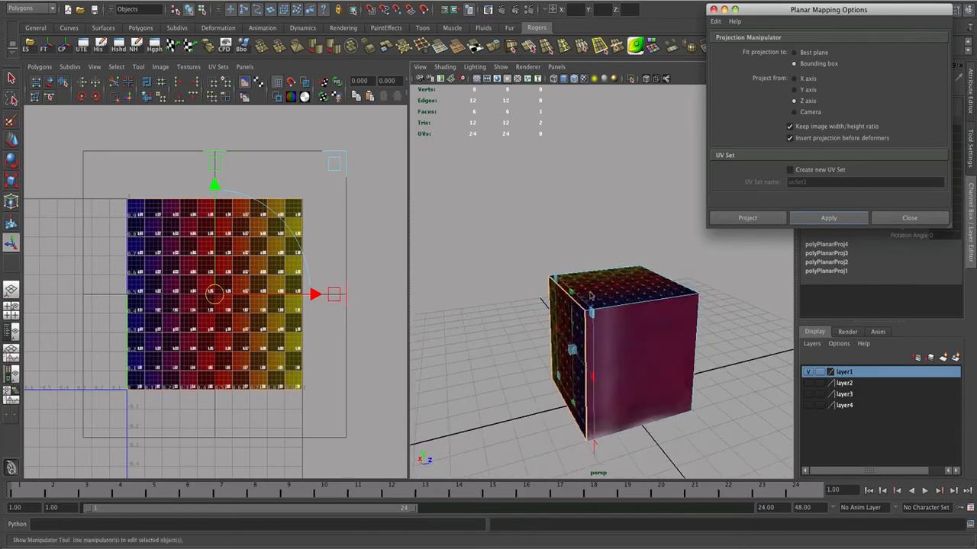
Apply an X-axis planar projection to each of the cube's two remaining side faces.
{"action": "left_click", "coordinate": [641, 321]}
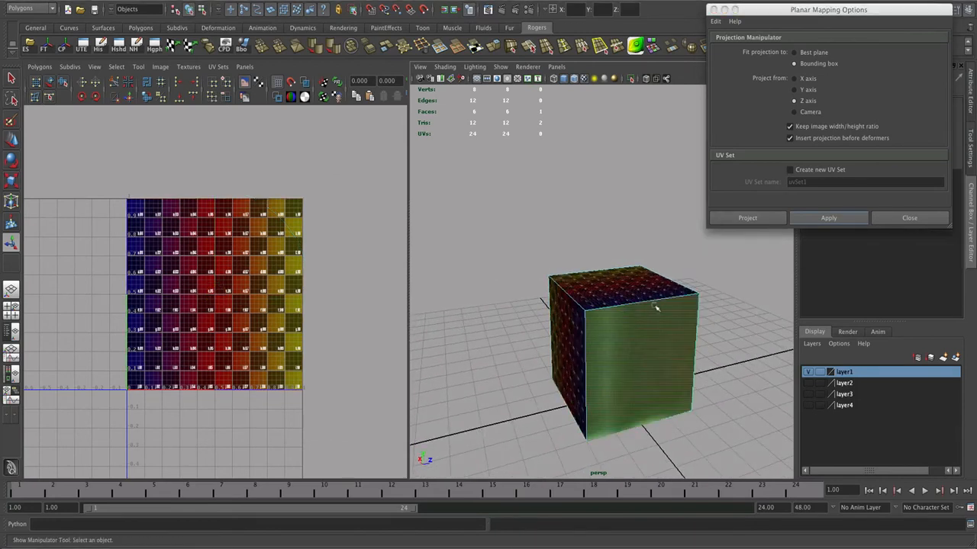
{"action": "left_click", "coordinate": [796, 80]}
{"action": "left_click", "coordinate": [827, 219]}
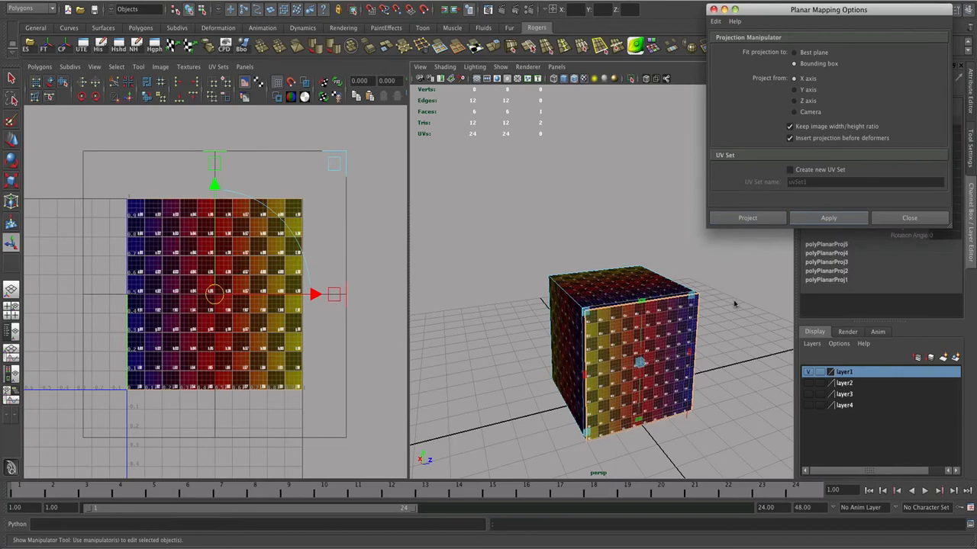
{"action": "left_click_drag", "start_coordinate": [735, 304], "coordinate": [683, 315], "text": "alt"}
{"action": "left_click", "coordinate": [750, 251]}
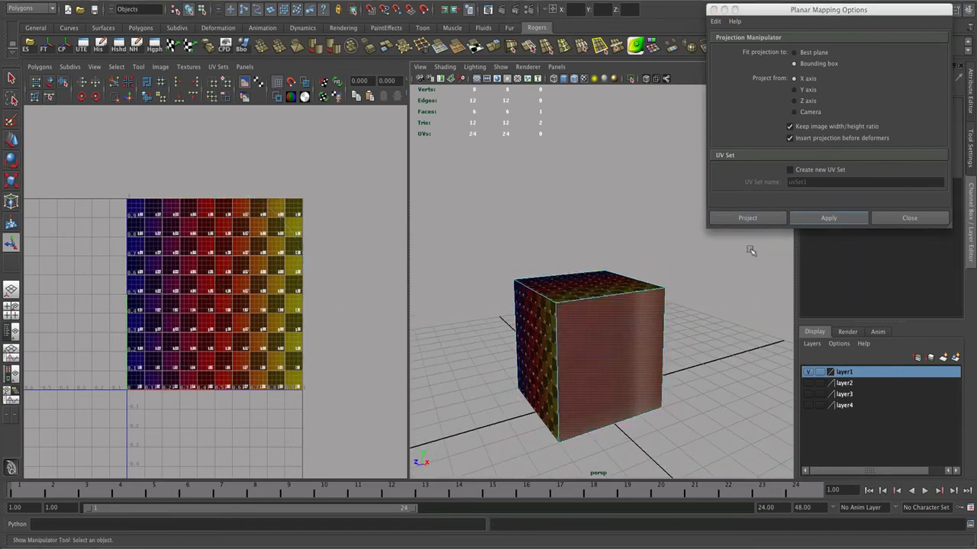
{"action": "left_click", "coordinate": [829, 219]}
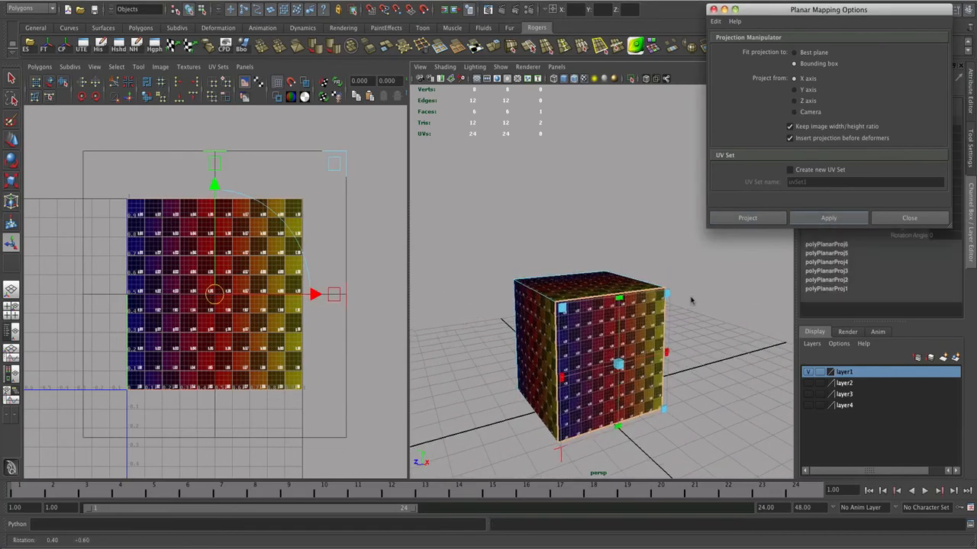
Select the cube's bottom face and apply a Y-axis planar projection fitted to the bounding box.
{"action": "left_click_drag", "start_coordinate": [691, 301], "coordinate": [655, 279], "text": "alt"}
{"action": "left_click", "coordinate": [642, 297]}
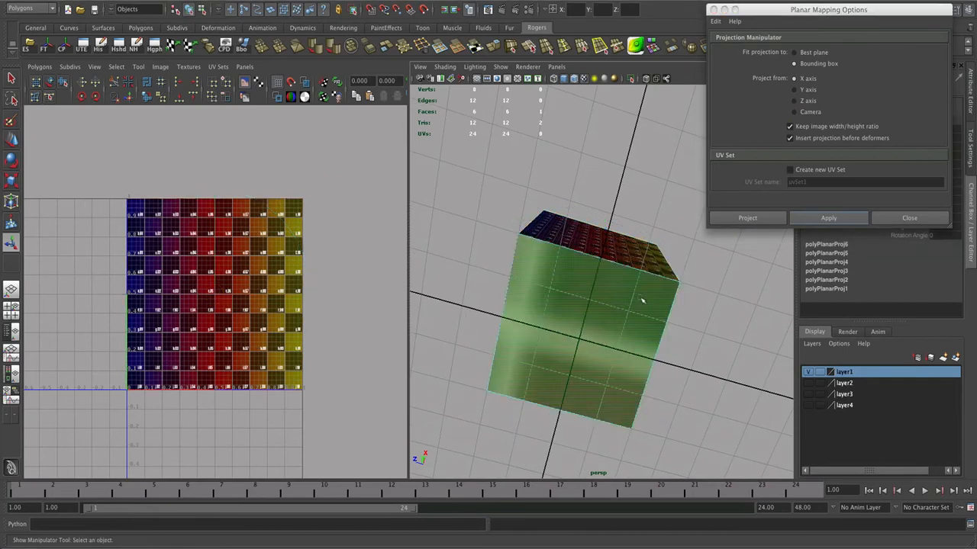
{"action": "left_click", "coordinate": [803, 93]}
{"action": "left_click", "coordinate": [834, 218]}
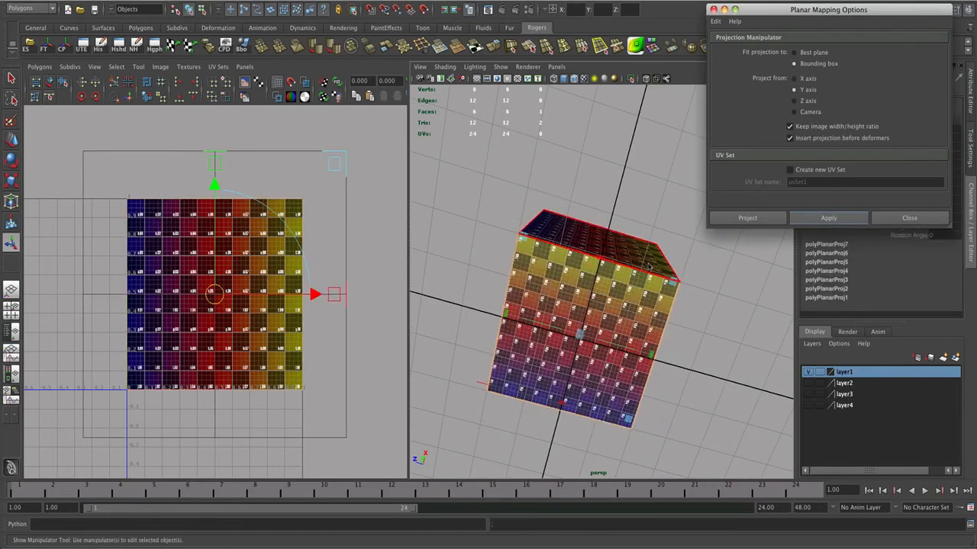
{"action": "left_click_drag", "start_coordinate": [690, 259], "coordinate": [709, 312], "text": "alt"}
{"action": "right_click_drag", "start_coordinate": [710, 312], "coordinate": [640, 318], "text": "alt"}
{"action": "left_click_drag", "start_coordinate": [641, 318], "coordinate": [649, 335], "text": "alt"}
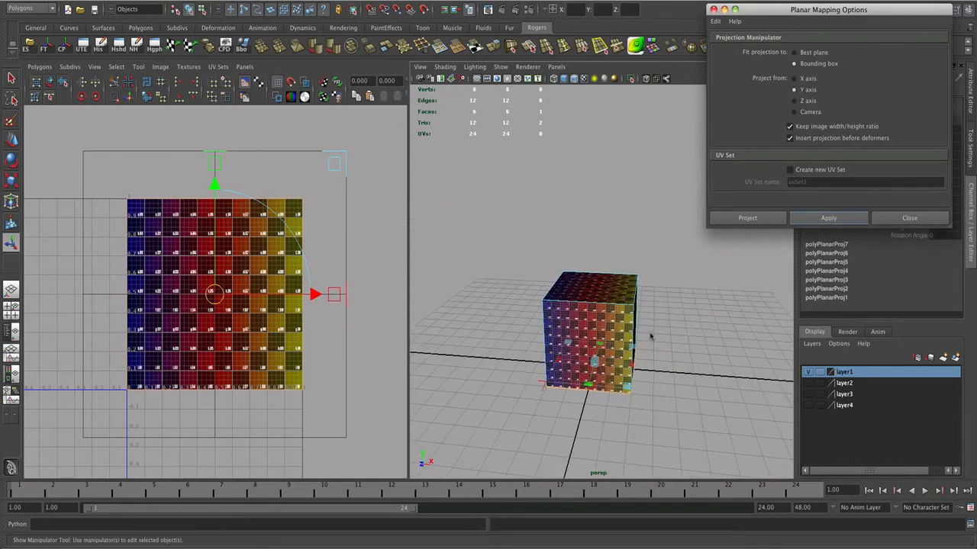
{"action": "right_click_drag", "start_coordinate": [649, 335], "coordinate": [724, 328], "text": "alt"}
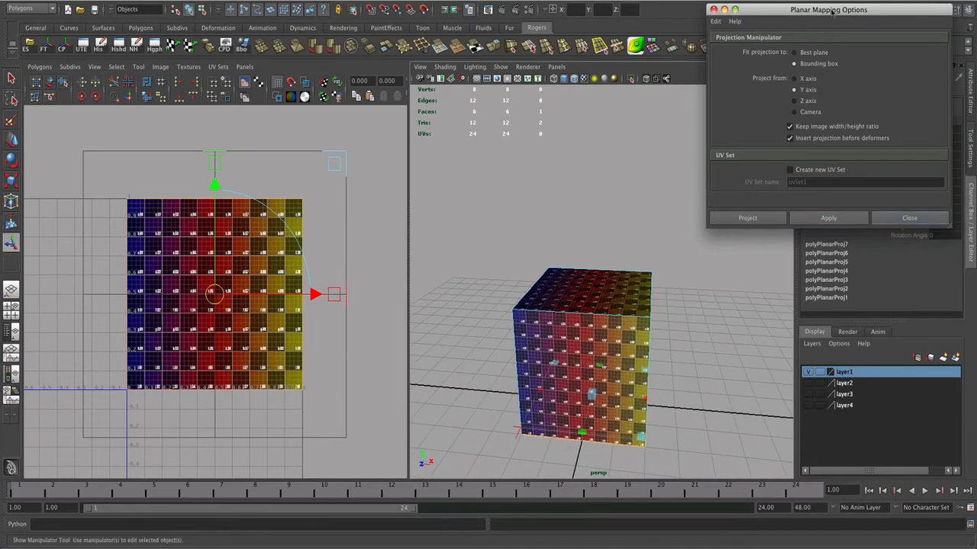
Get the Planar Mapping Options window out of the way and compare the texture orientation on the cube's faces with the UV layout.
{"action": "left_click_drag", "start_coordinate": [833, 12], "coordinate": [976, 76]}
{"action": "left_click_drag", "start_coordinate": [586, 342], "coordinate": [610, 312], "text": "alt"}
{"action": "left_click", "coordinate": [570, 276]}
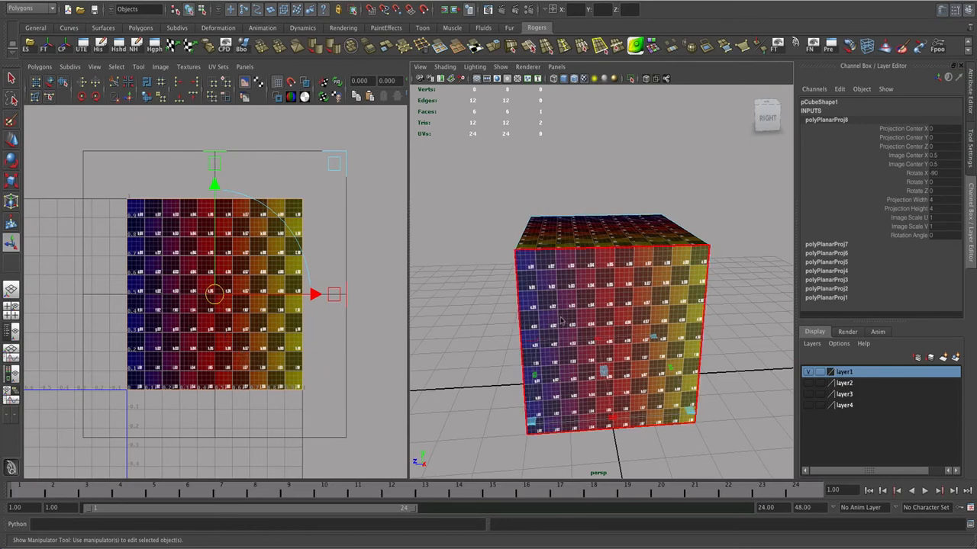
{"action": "left_click_drag", "start_coordinate": [544, 340], "coordinate": [596, 319], "text": "alt"}
{"action": "left_click_drag", "start_coordinate": [531, 317], "coordinate": [551, 338], "text": "alt"}
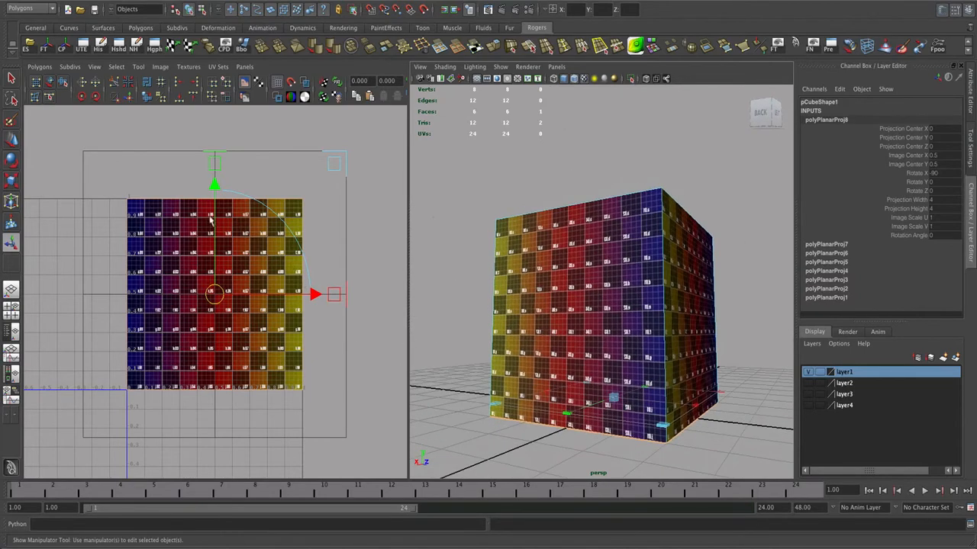
{"action": "left_click_drag", "start_coordinate": [528, 288], "coordinate": [523, 312], "text": "alt"}
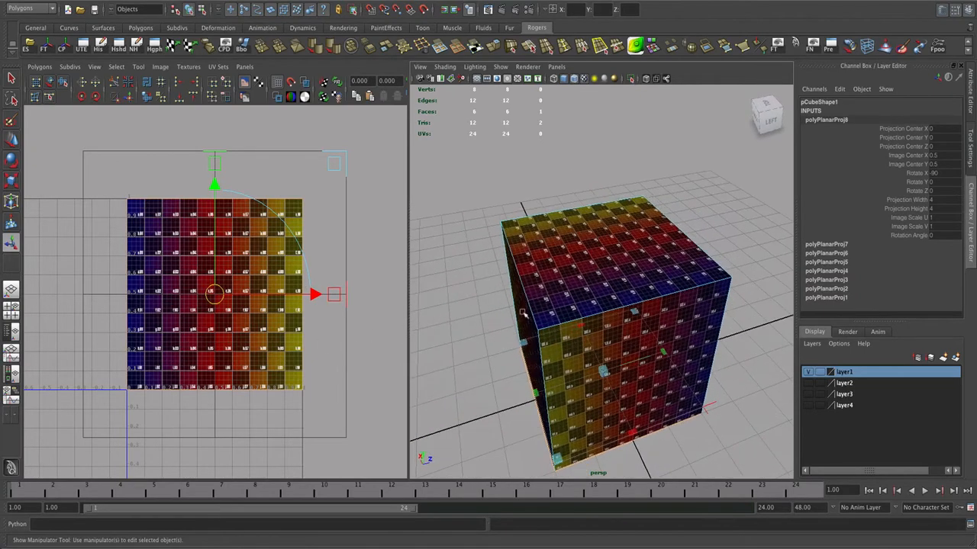
{"action": "left_click_drag", "start_coordinate": [638, 268], "coordinate": [522, 267], "text": "alt"}
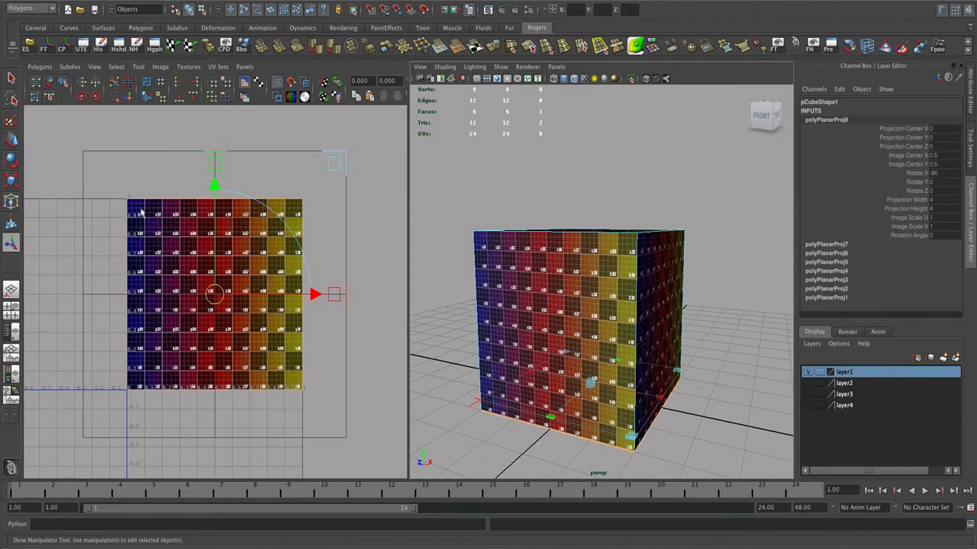
{"action": "left_click_drag", "start_coordinate": [469, 290], "coordinate": [623, 281], "text": "alt"}
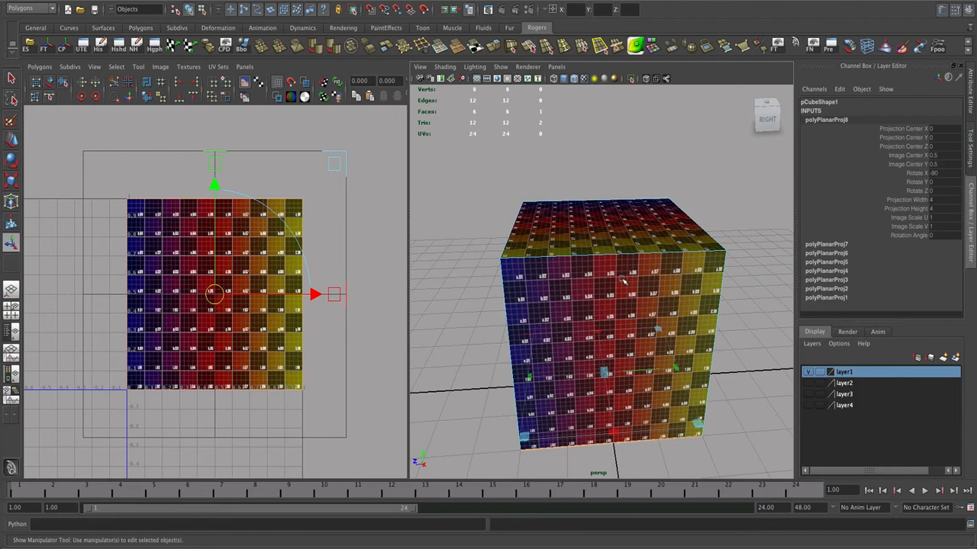
{"action": "left_click_drag", "start_coordinate": [461, 301], "coordinate": [523, 297], "text": "alt"}
{"action": "right_click_drag", "start_coordinate": [524, 297], "coordinate": [522, 306], "text": "alt"}
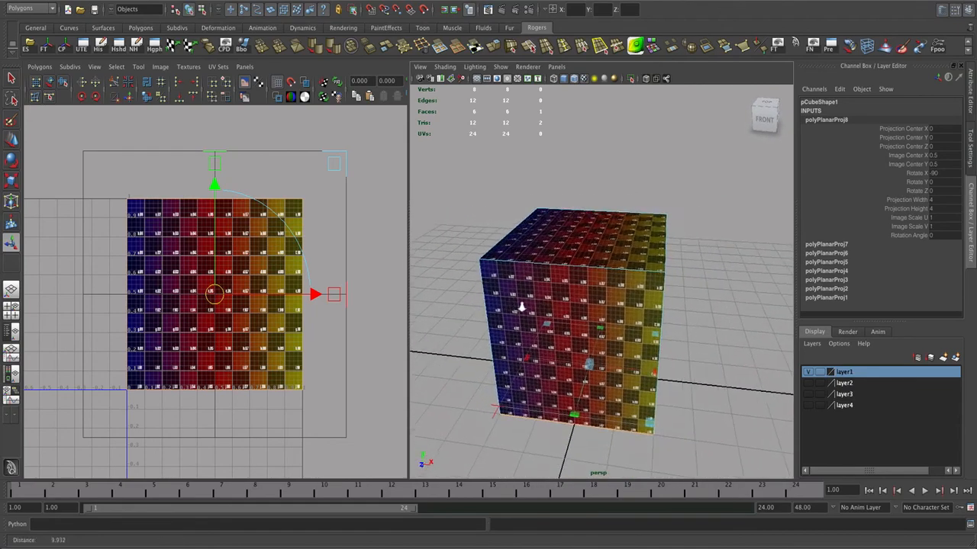
Switch the cube from face selection back to object mode.
{"action": "left_click_drag", "start_coordinate": [521, 306], "coordinate": [585, 277], "text": "alt"}
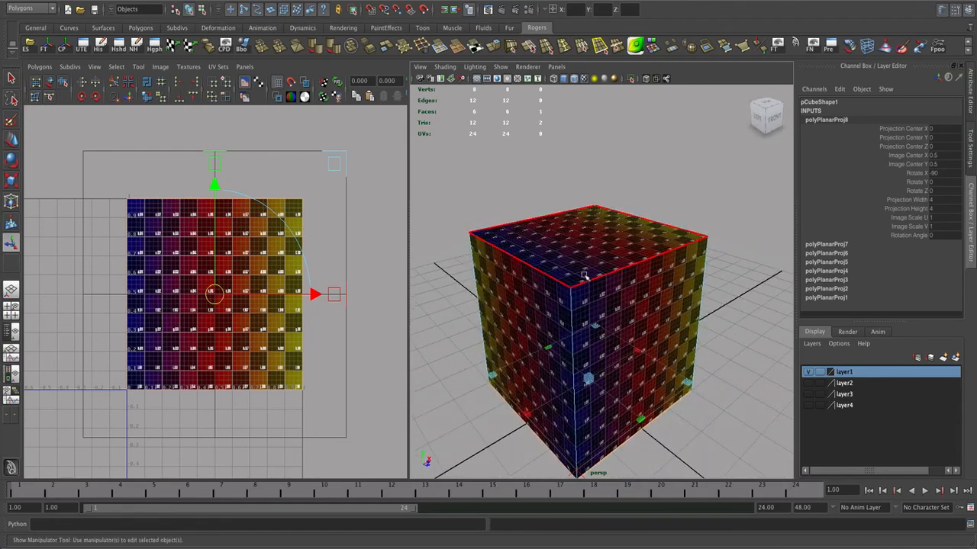
{"action": "right_click_drag", "start_coordinate": [584, 277], "coordinate": [620, 264]}
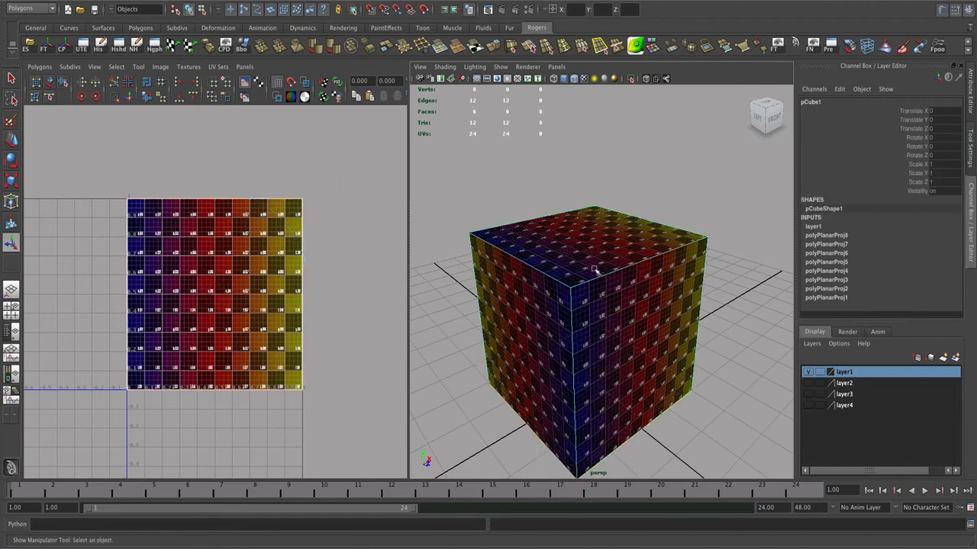
{"action": "left_click_drag", "start_coordinate": [632, 281], "coordinate": [599, 285], "text": "alt"}
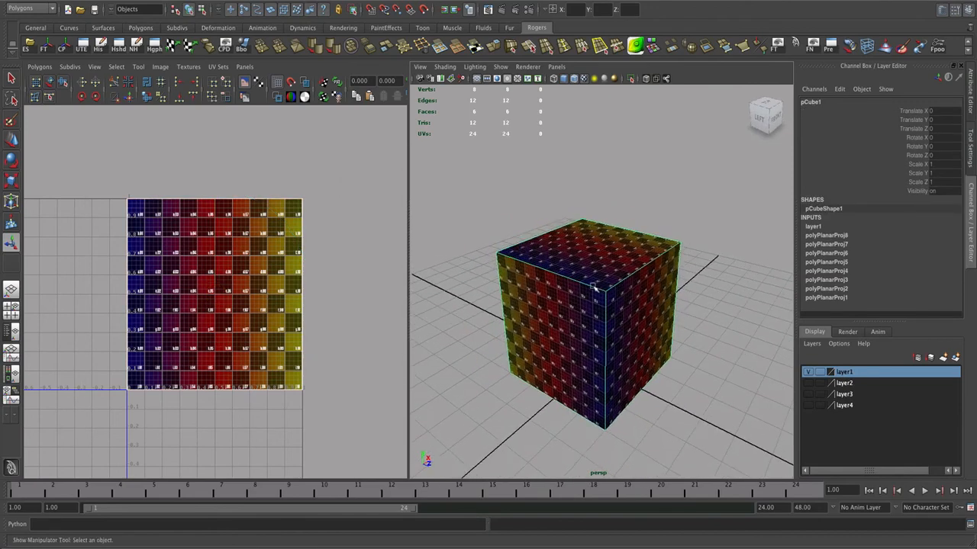